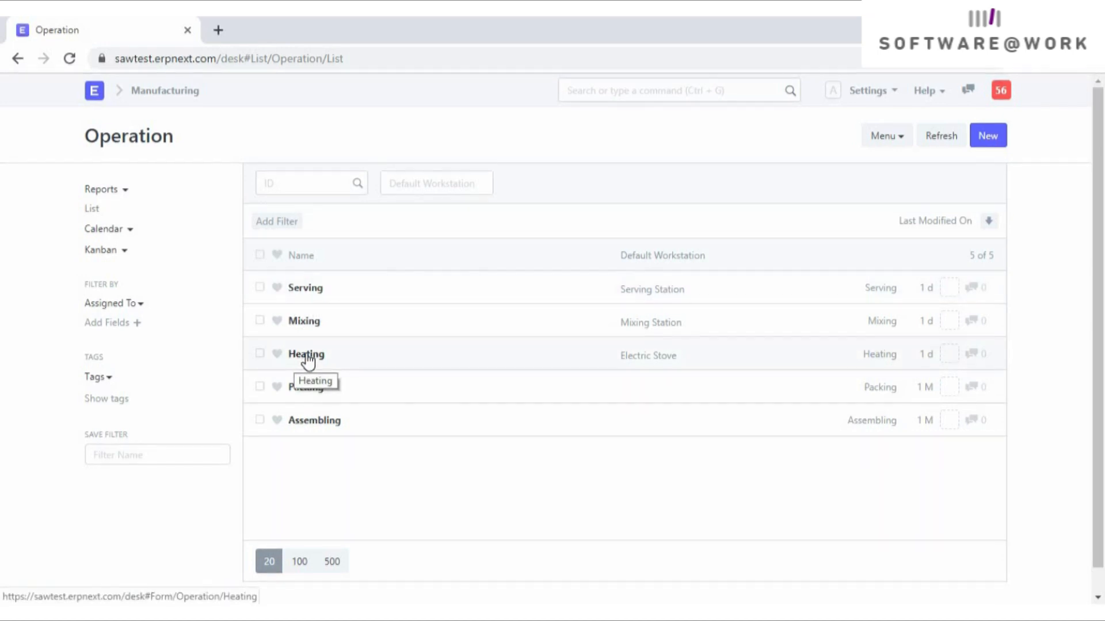
# - Open the draft bill of materials for Tea and examine its item settings, currency and routing operations
pyautogui.click(165, 92)
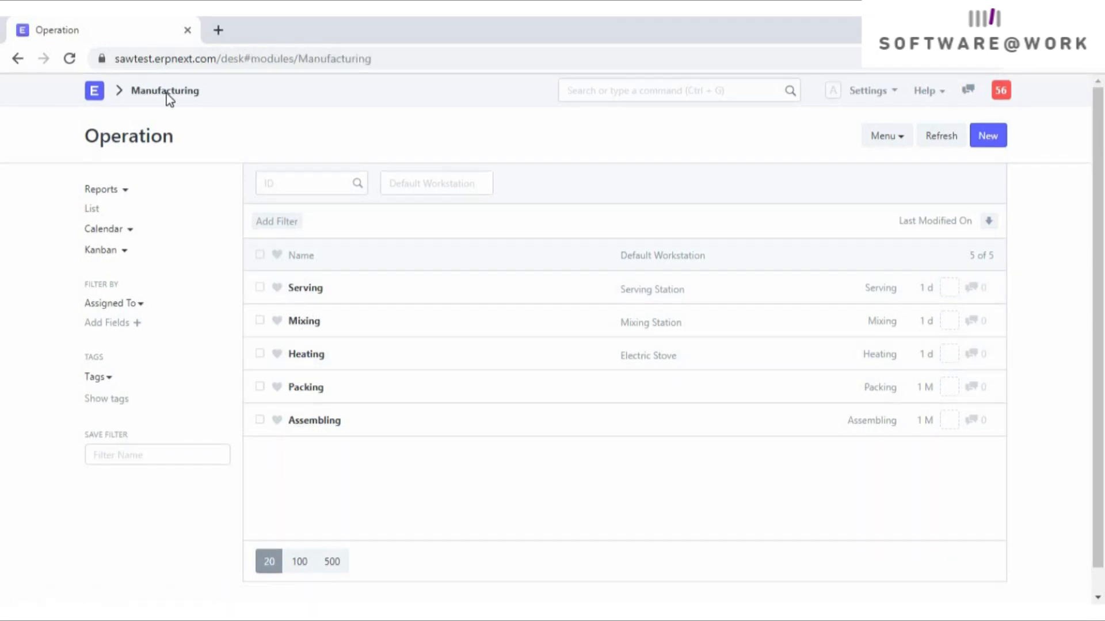
pyautogui.click(139, 310)
pyautogui.click(307, 288)
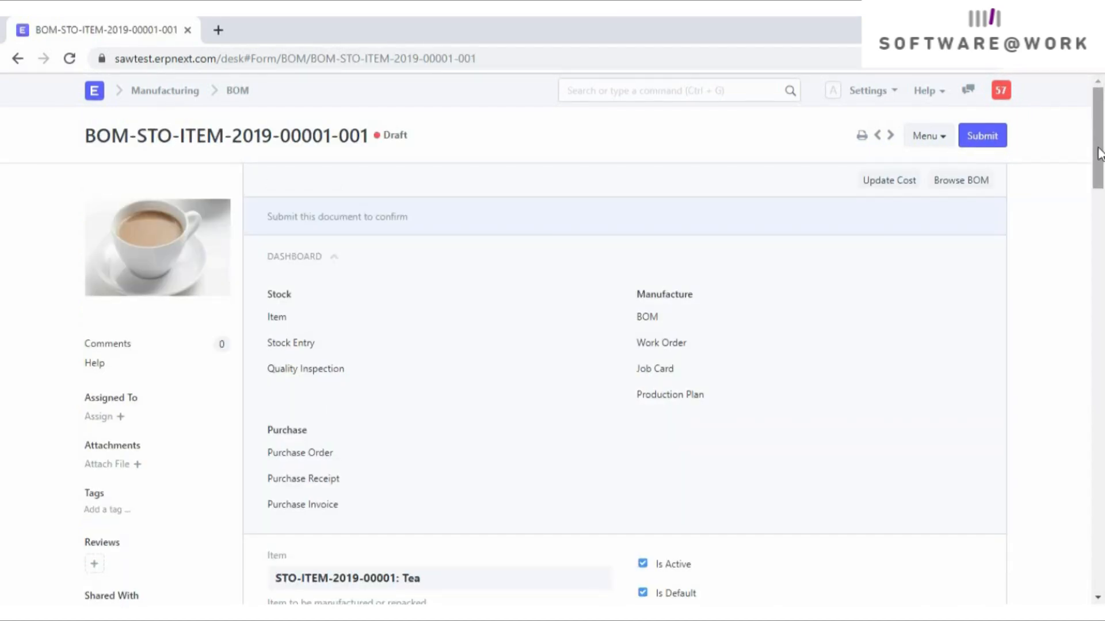
pyautogui.moveTo(1100, 180); pyautogui.dragTo(1101, 210)
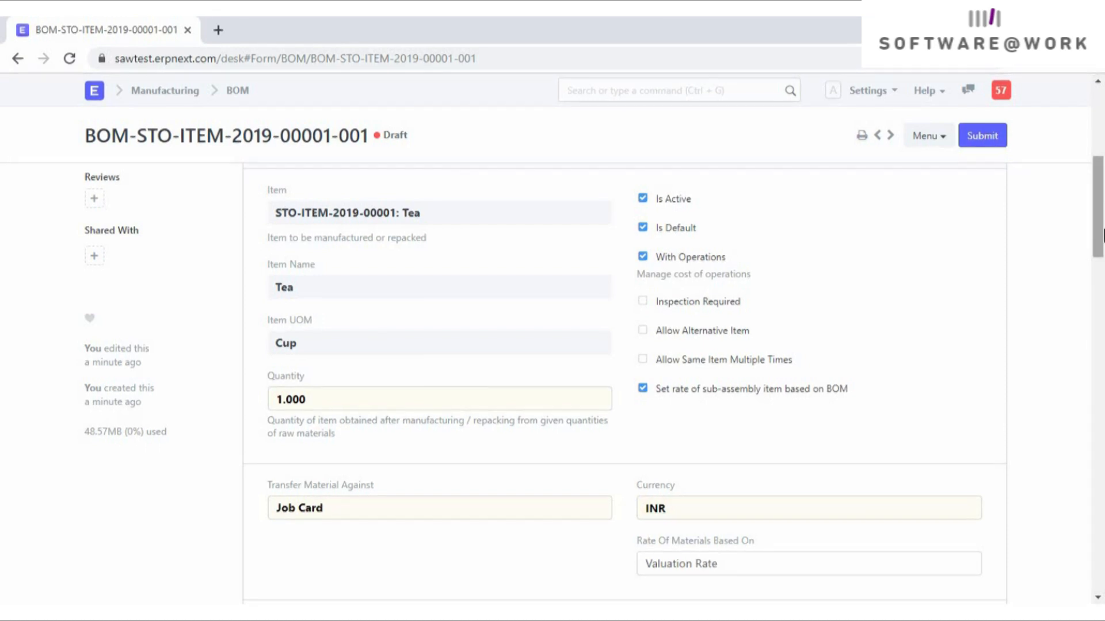
pyautogui.moveTo(1101, 236); pyautogui.dragTo(1103, 262)
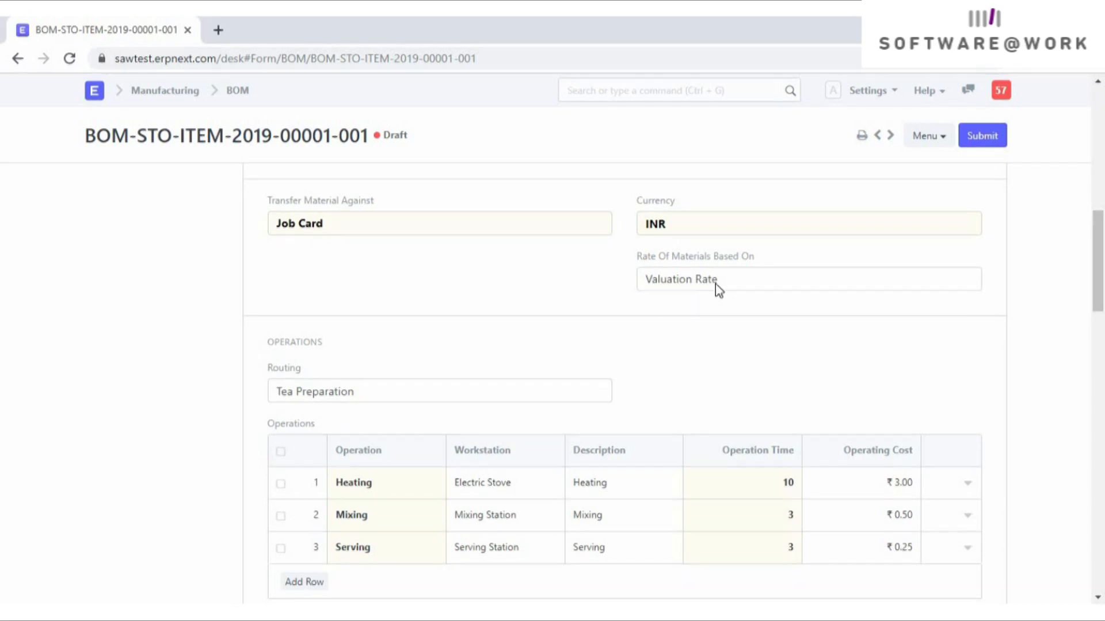
pyautogui.moveTo(1095, 268); pyautogui.dragTo(1100, 308)
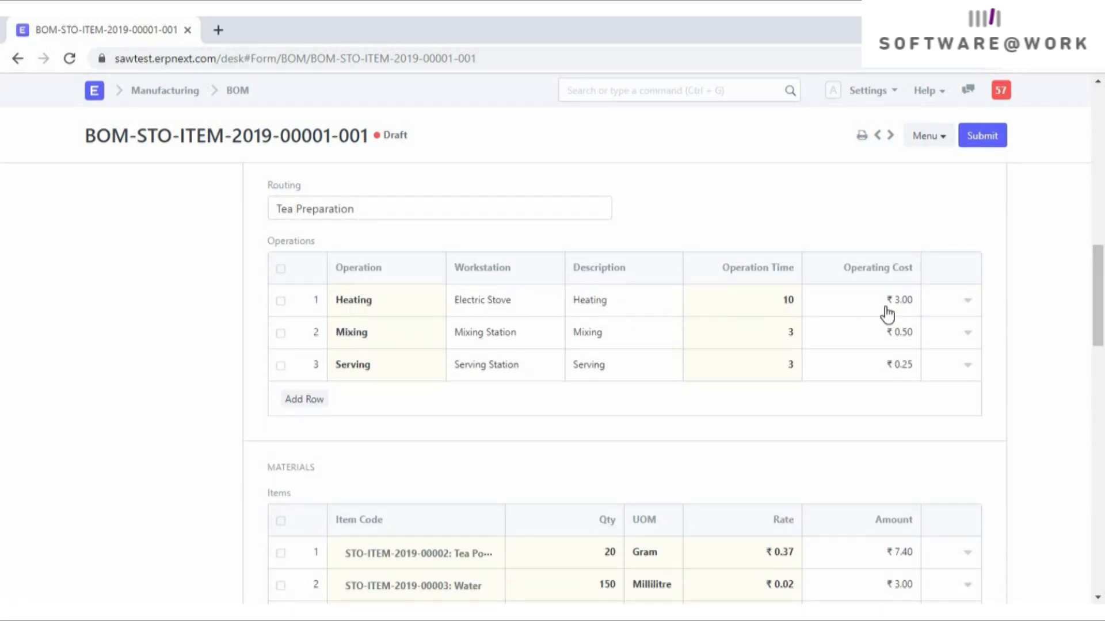
# - Inspect the Heating operation's details, and review the materials and costing sections of the Tea bill of materials
pyautogui.click(968, 301)
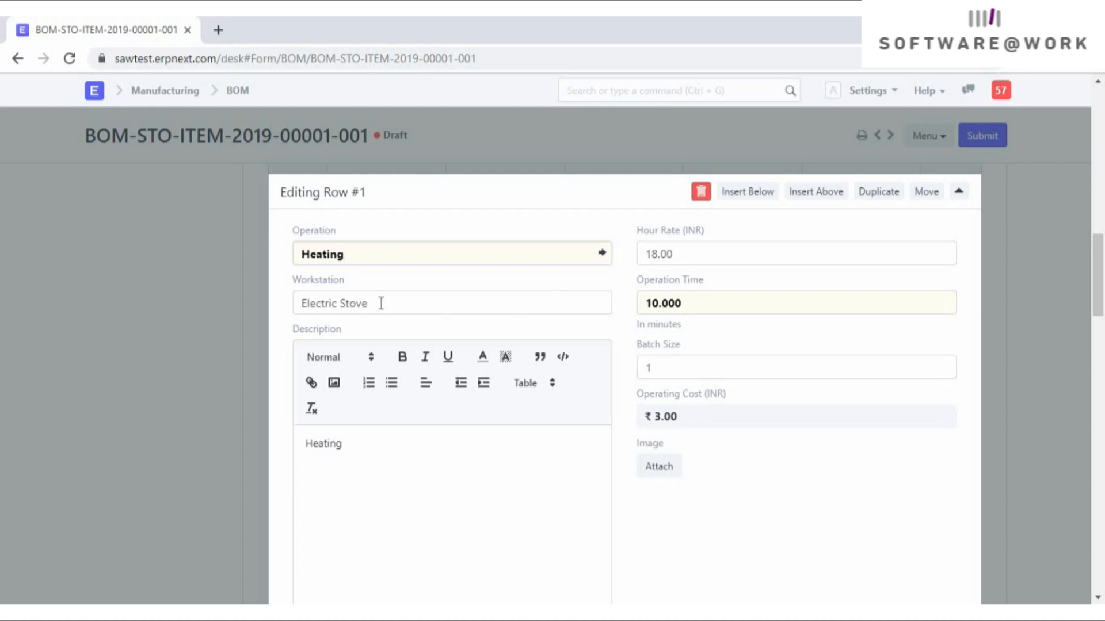
pyautogui.click(959, 192)
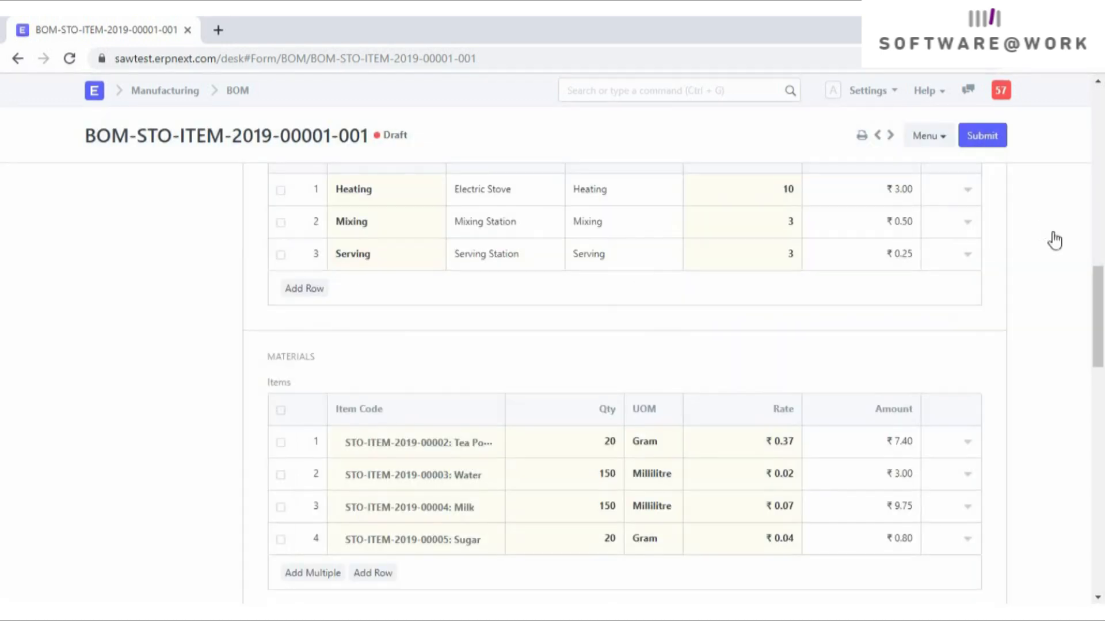
pyautogui.moveTo(1100, 290); pyautogui.dragTo(1100, 319)
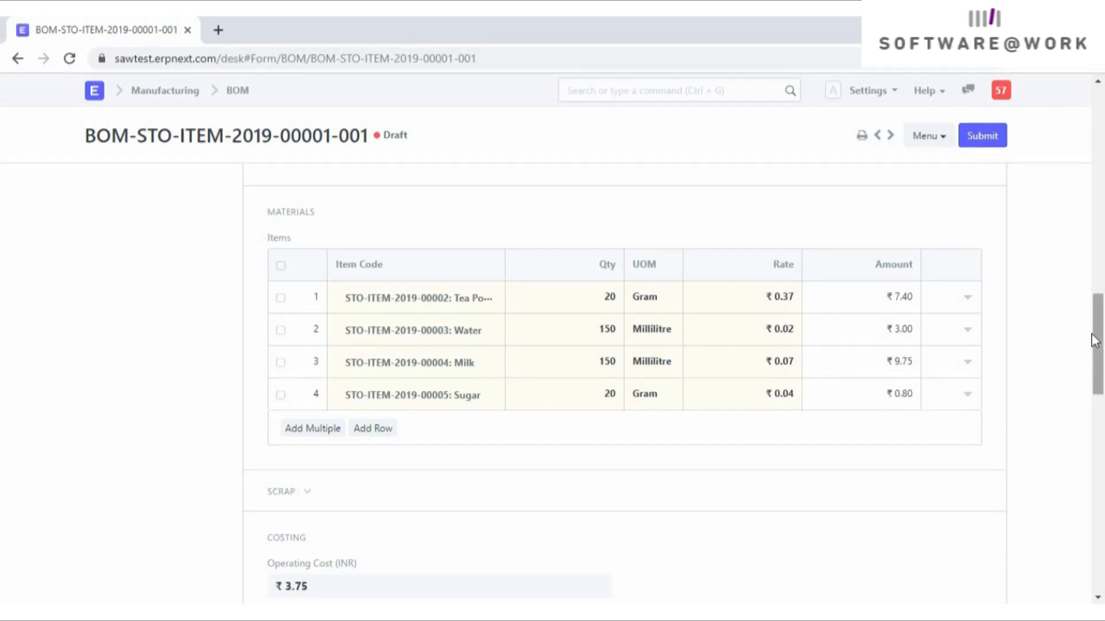
pyautogui.scroll(-2, 1095, 385)
pyautogui.scroll(-3, 443, 305)
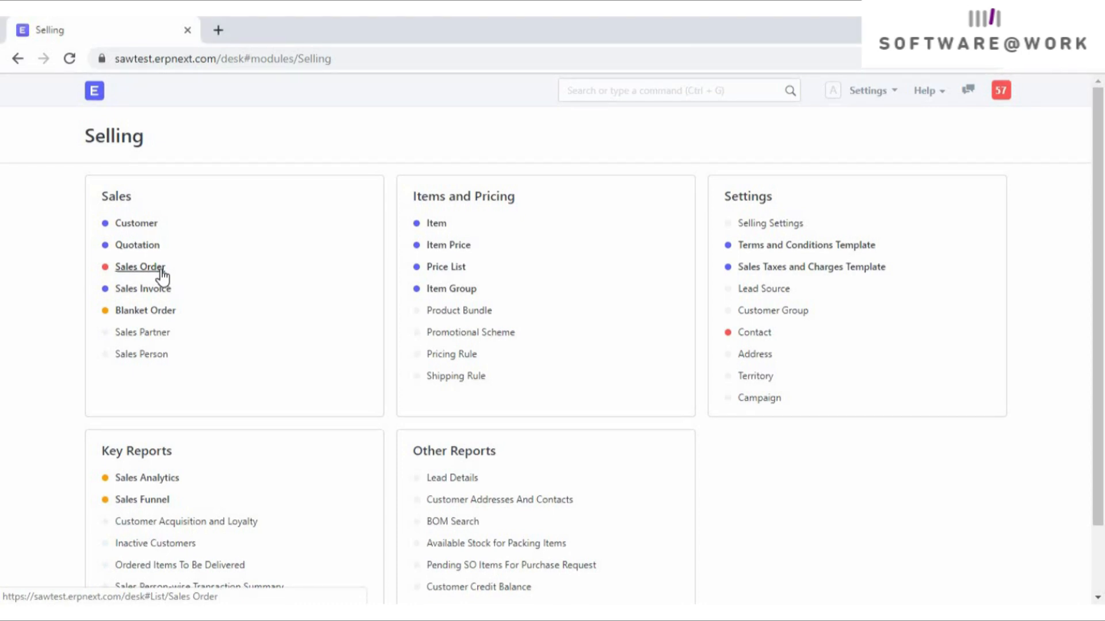
# - Create a new sales order for the customer Patel & Patel Associates
pyautogui.click(163, 277)
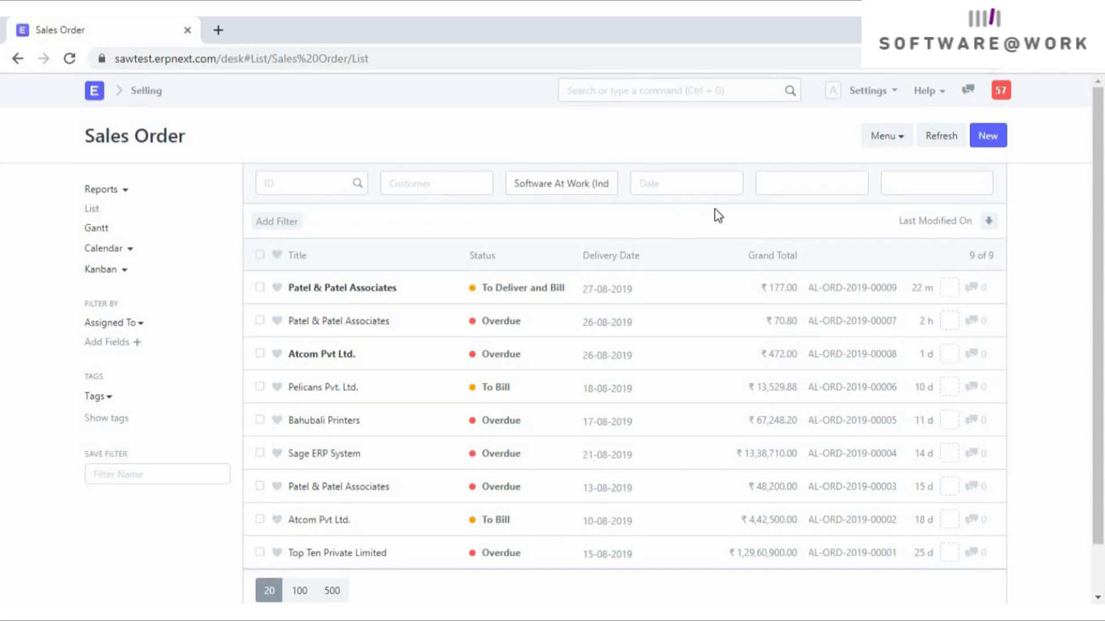
pyautogui.click(987, 138)
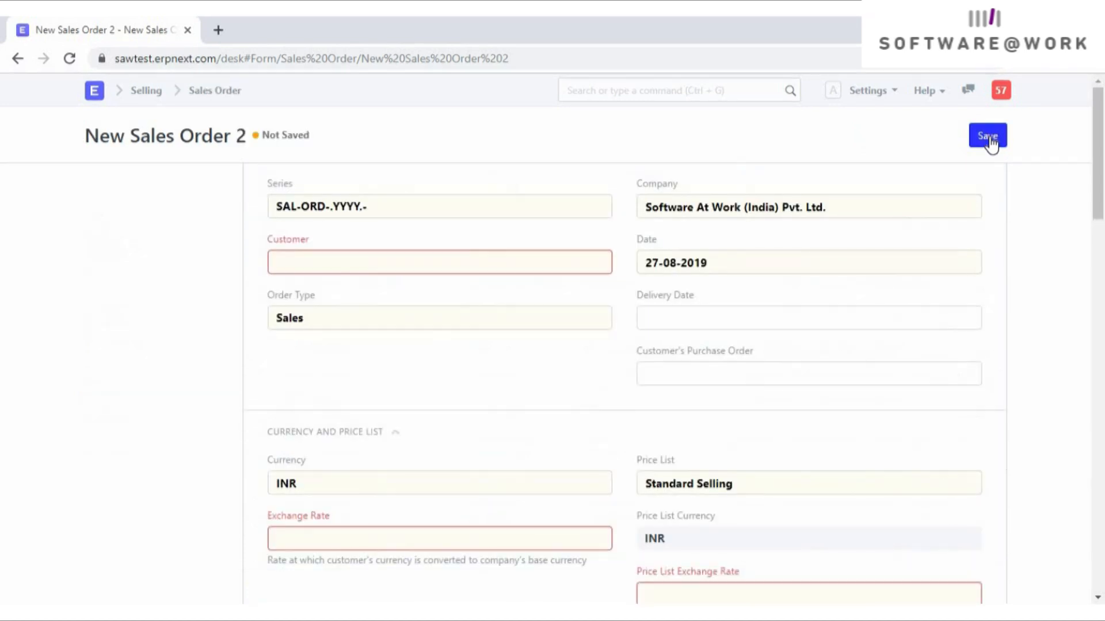
pyautogui.click(340, 266)
pyautogui.write('patel')
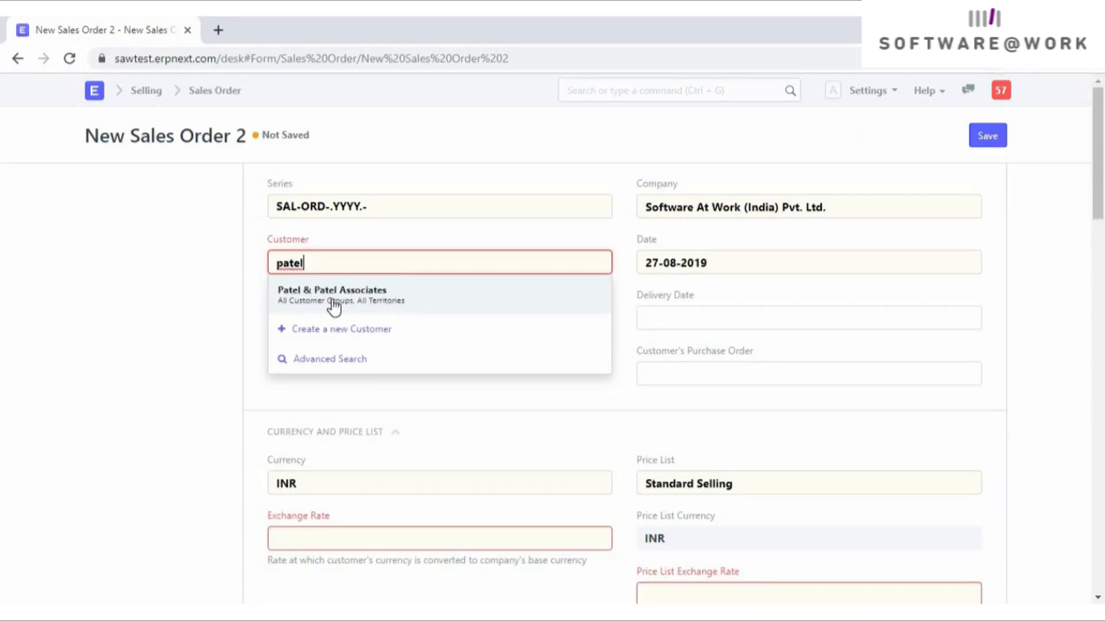
pyautogui.click(333, 306)
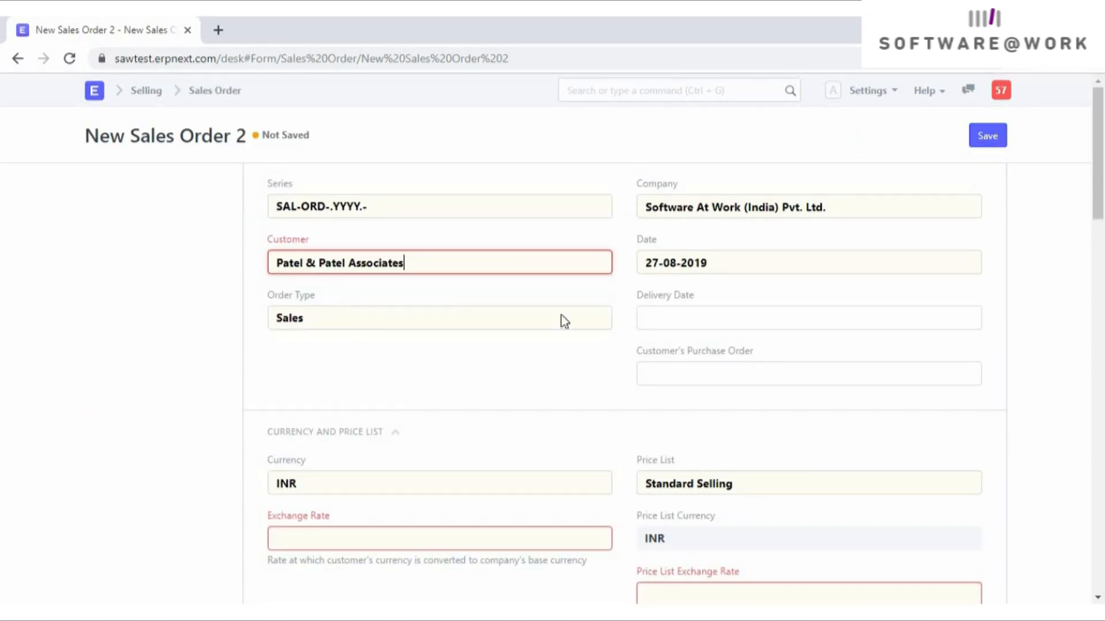
# - Set the sales order's delivery date to 27-08-2019 and enter the customer's purchase order number
pyautogui.click(655, 319)
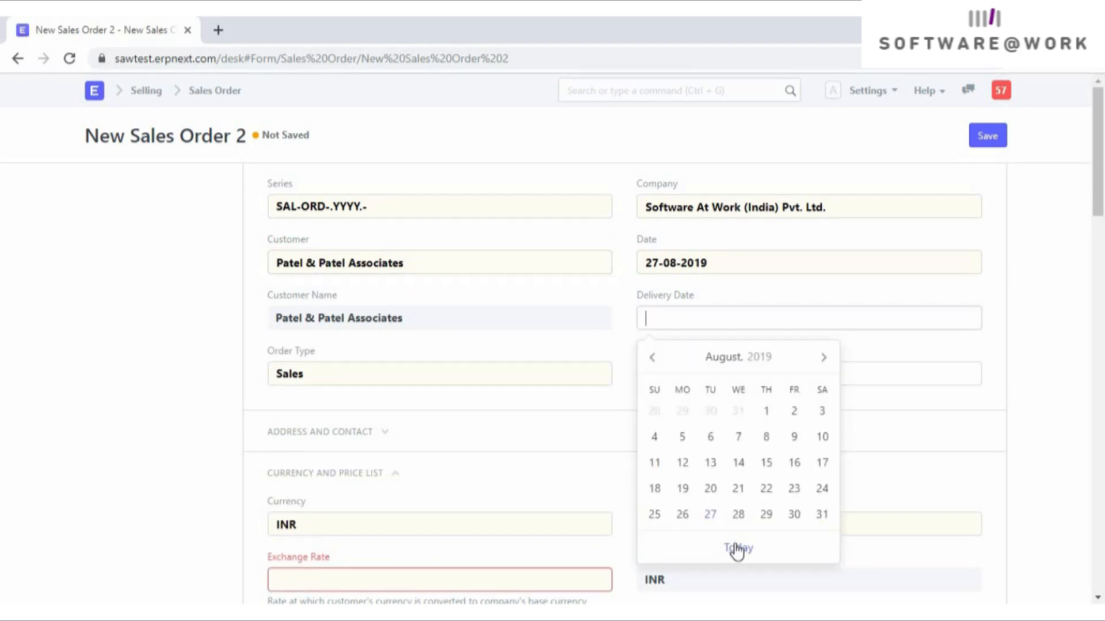
pyautogui.click(712, 516)
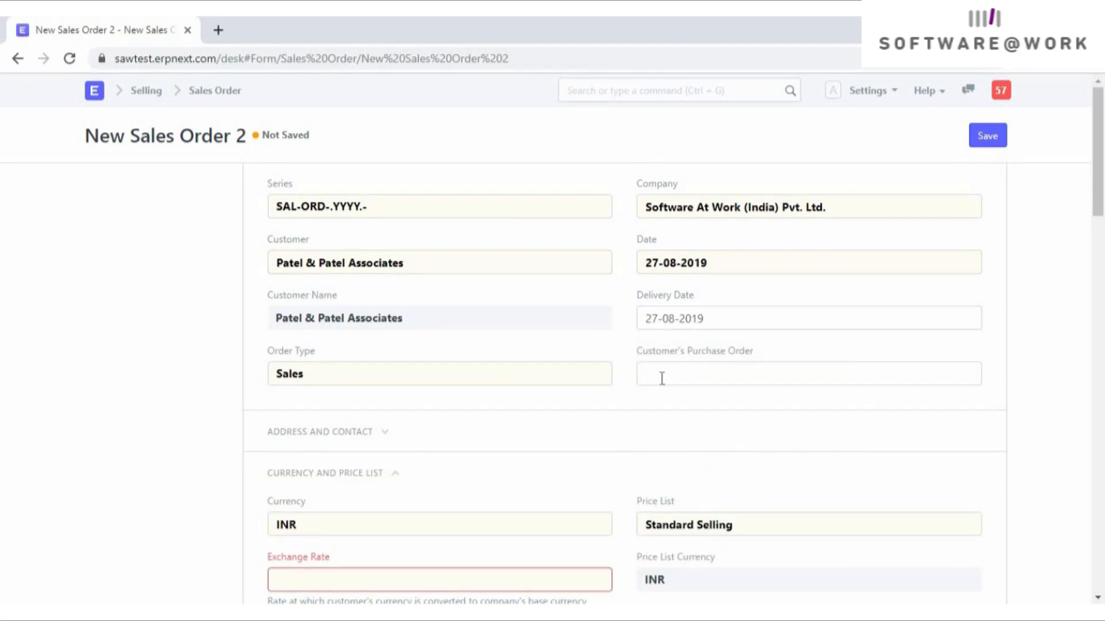
pyautogui.write('876')
# - Add the Tea item STO-ITEM-2019-00001 to the sales order with a quantity of 5
pyautogui.moveTo(1099, 192); pyautogui.dragTo(1099, 343)
pyautogui.click(366, 351)
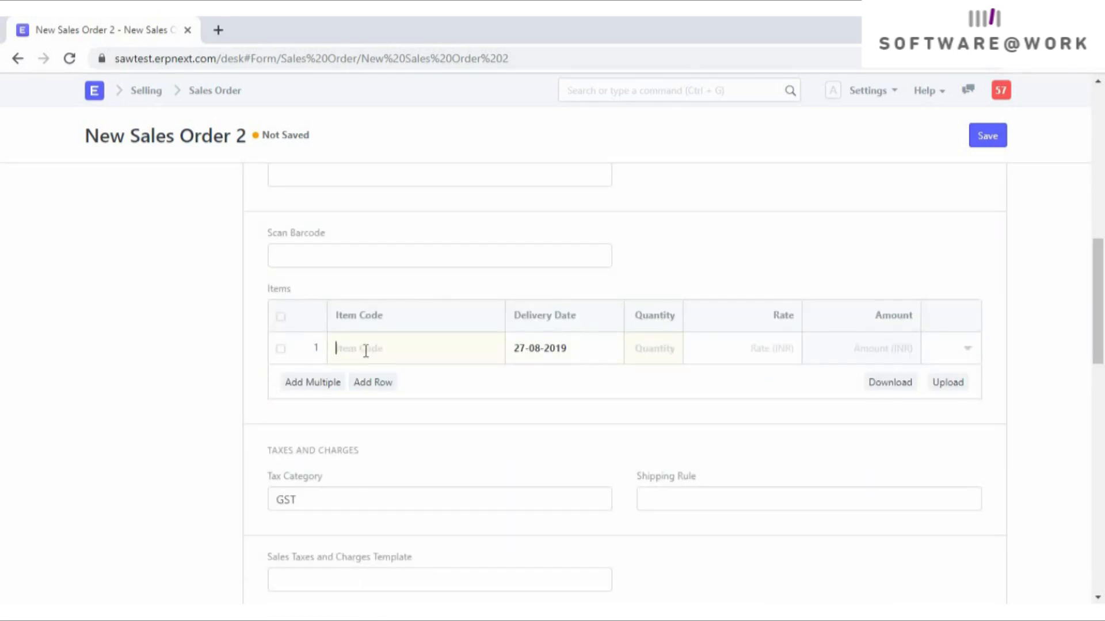
pyautogui.write('tea')
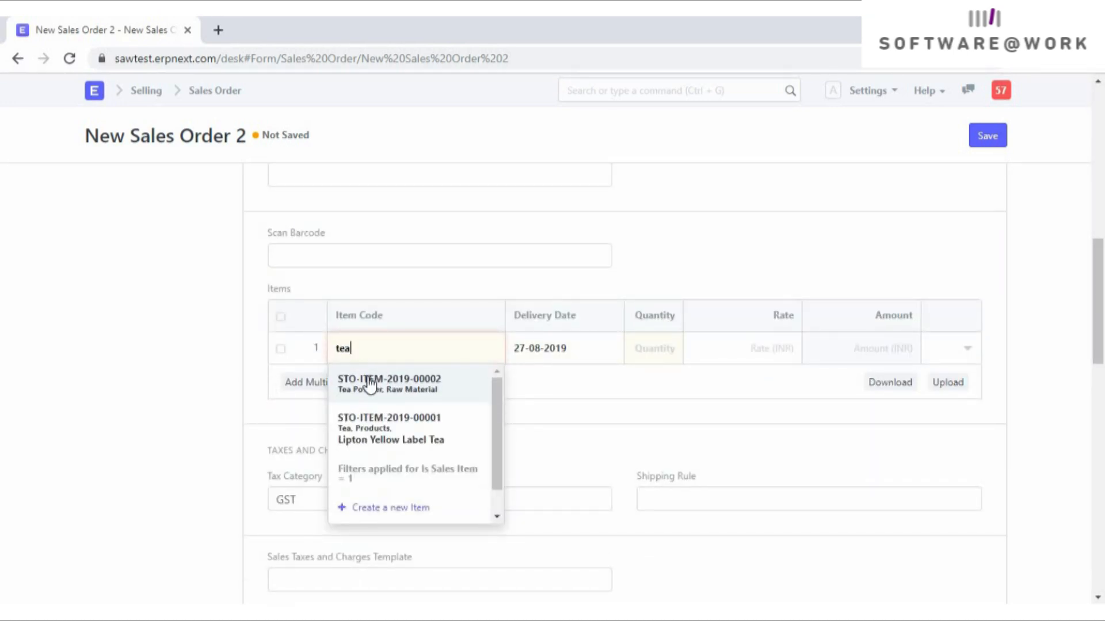
pyautogui.click(375, 428)
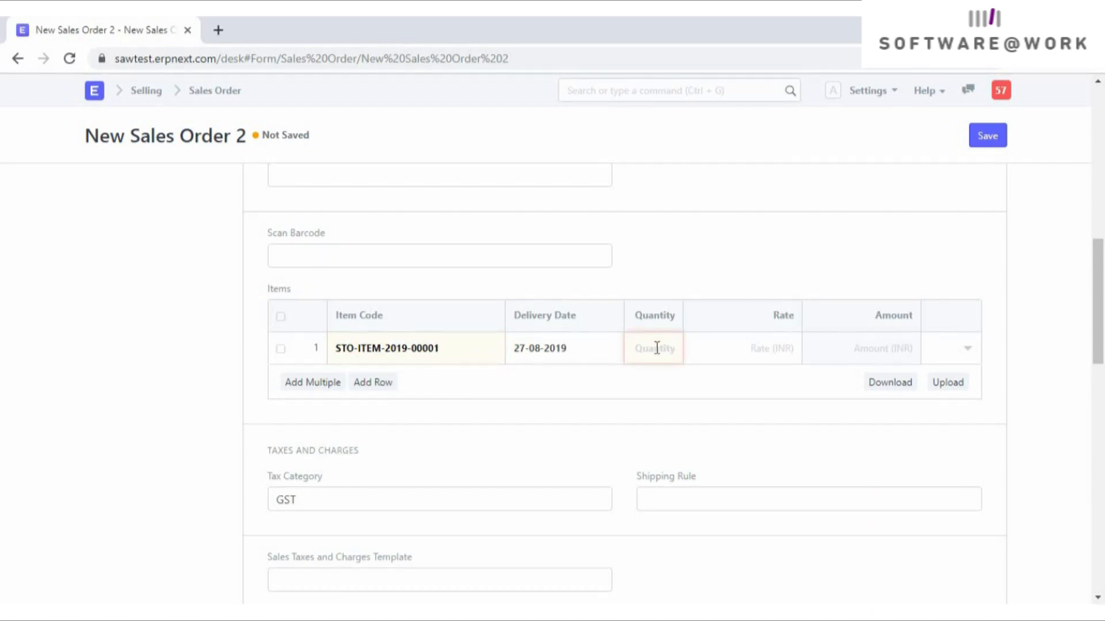
pyautogui.write('5')
pyautogui.press('Tab')
# - Apply the In State GST - SAW sales tax template to the order and choose a payment terms template
pyautogui.moveTo(1102, 239); pyautogui.dragTo(1104, 345)
pyautogui.click(295, 286)
pyautogui.click(295, 311)
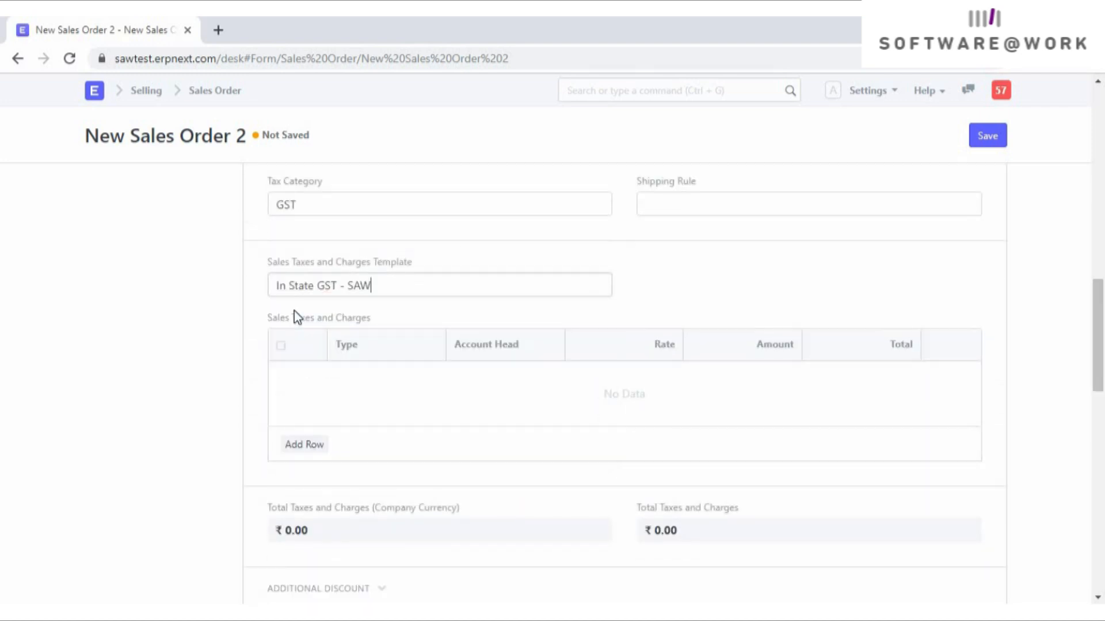
pyautogui.scroll(-10, 297, 368)
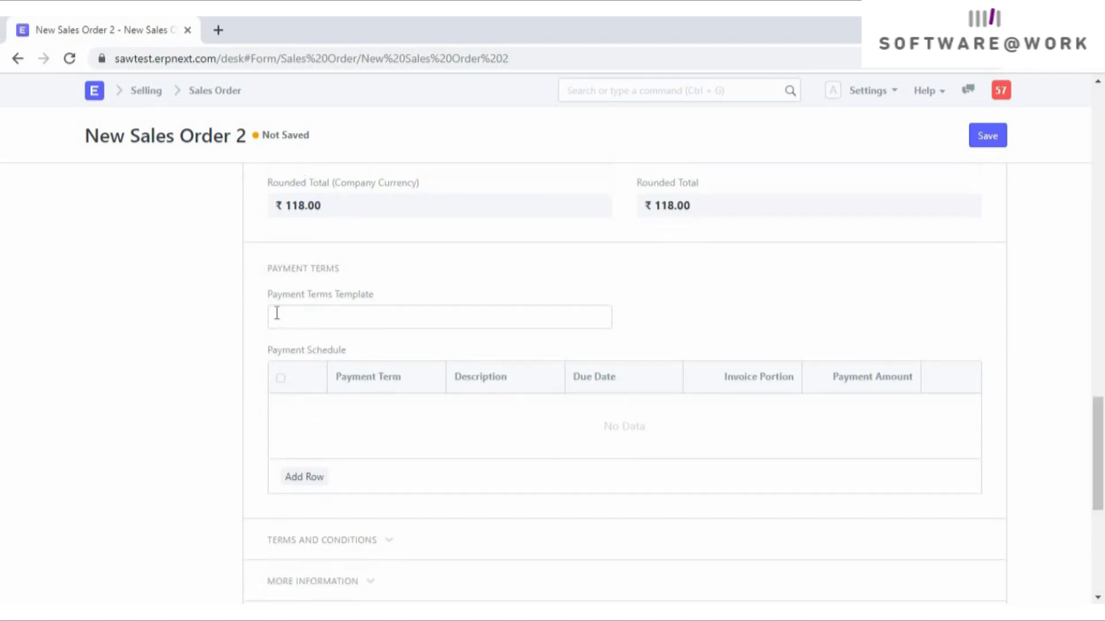
pyautogui.click(277, 314)
pyautogui.click(296, 352)
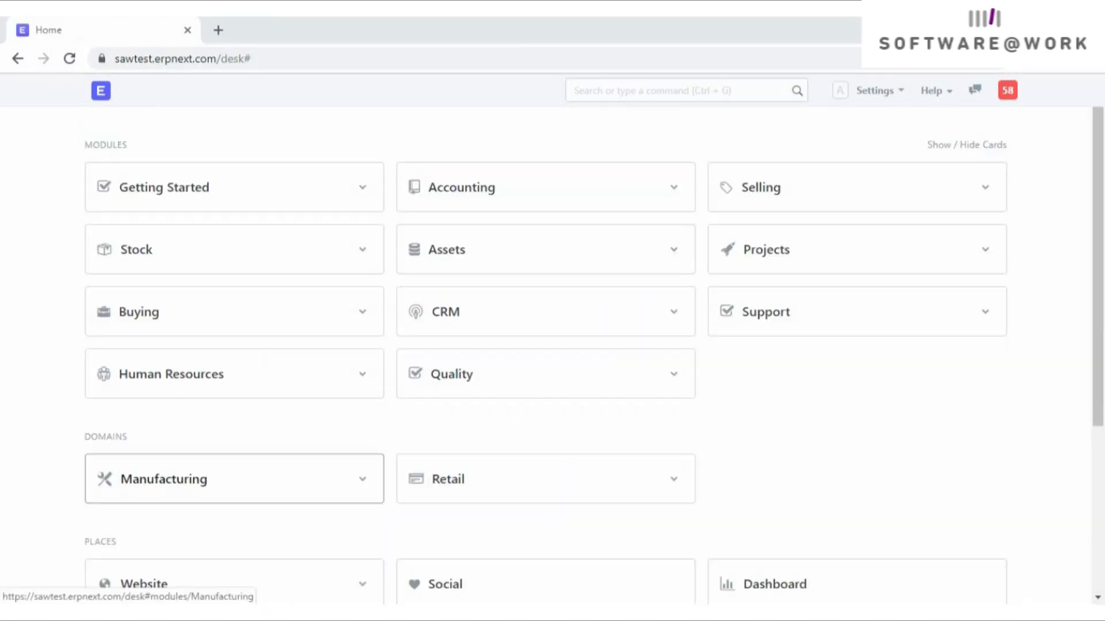
# - Create a new production plan in Manufacturing that gets its items from Sales Order
pyautogui.click(227, 487)
pyautogui.click(464, 246)
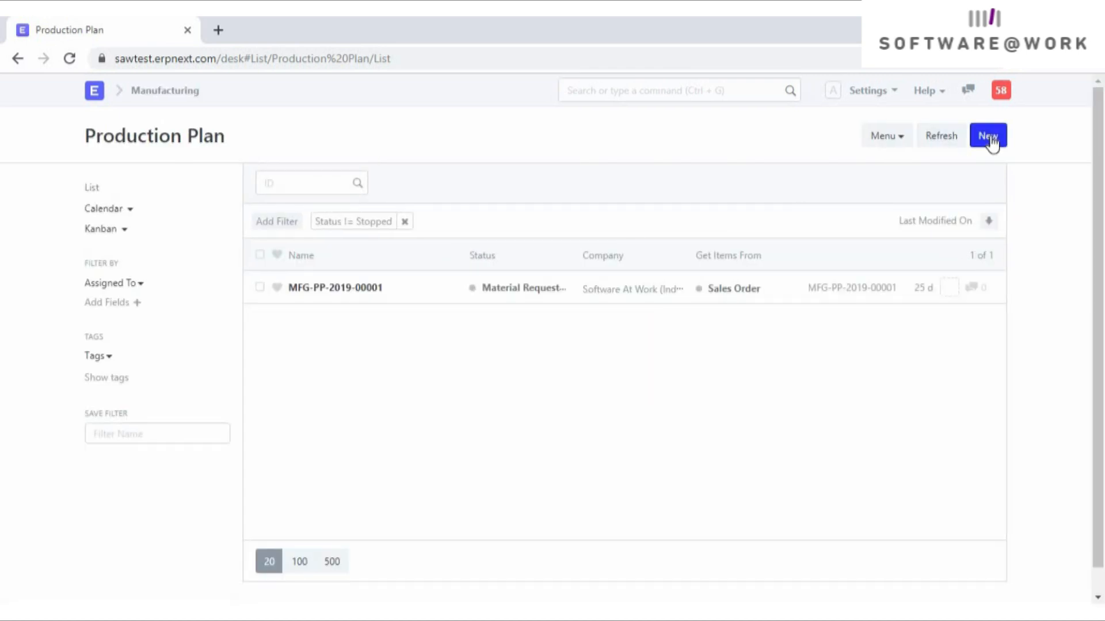
pyautogui.click(991, 138)
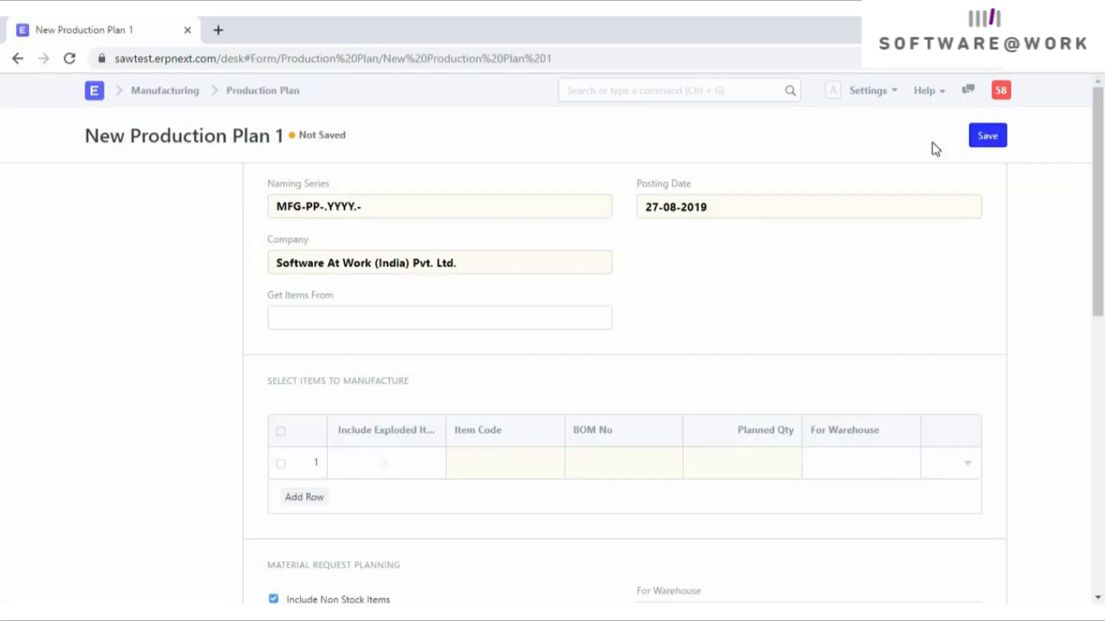
pyautogui.click(314, 324)
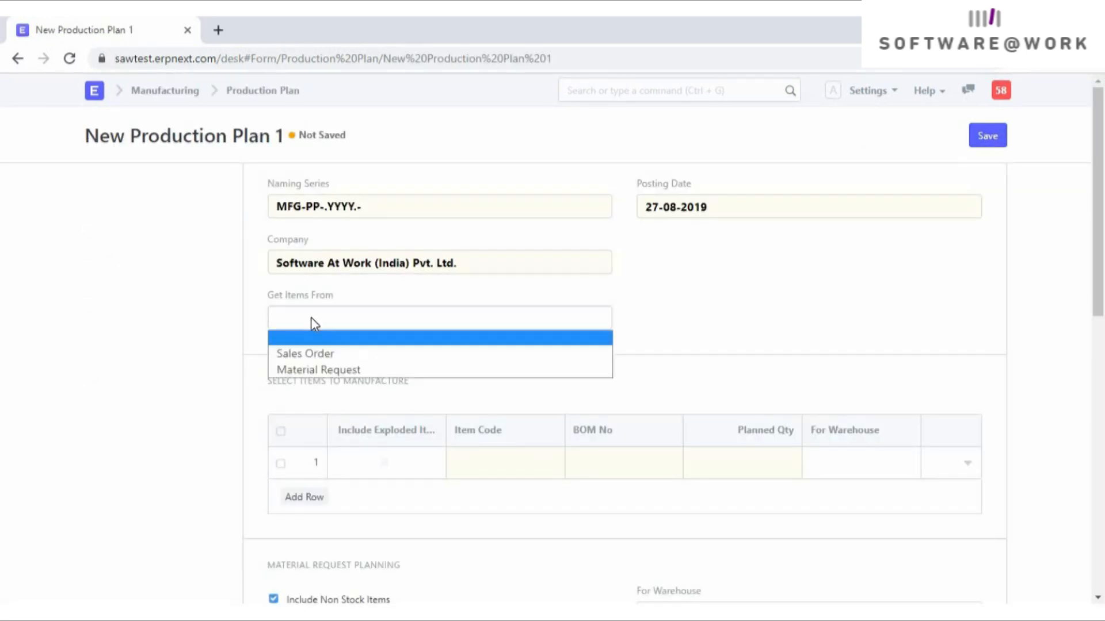
pyautogui.click(316, 354)
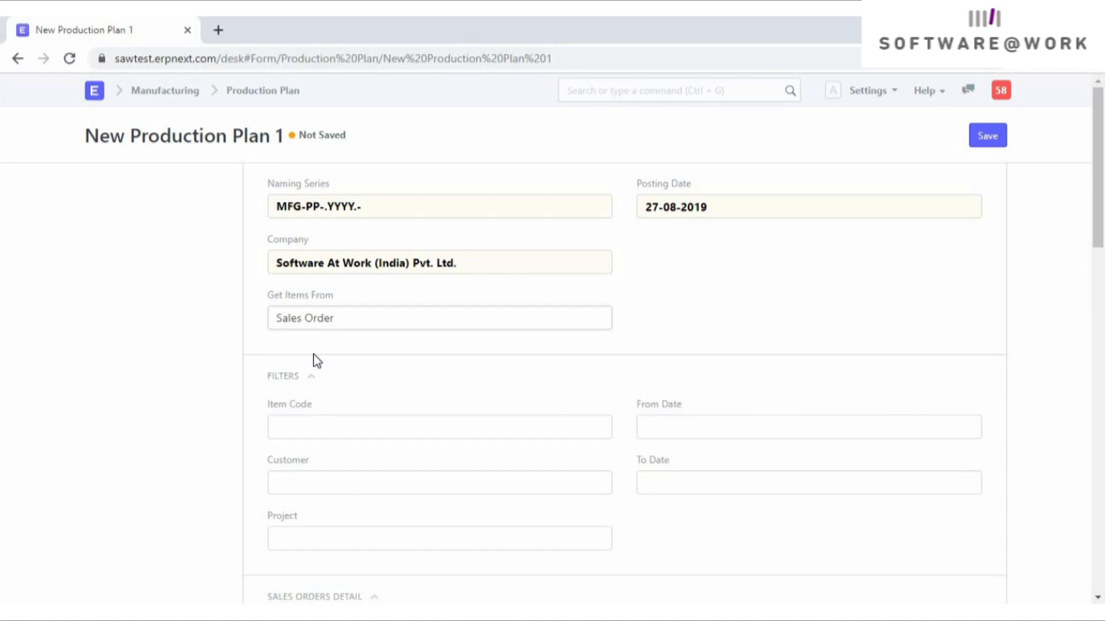
# - Filter the production plan by customer Patel & Patel Associates and fetch the matching sales orders
pyautogui.click(301, 484)
pyautogui.write('patel')
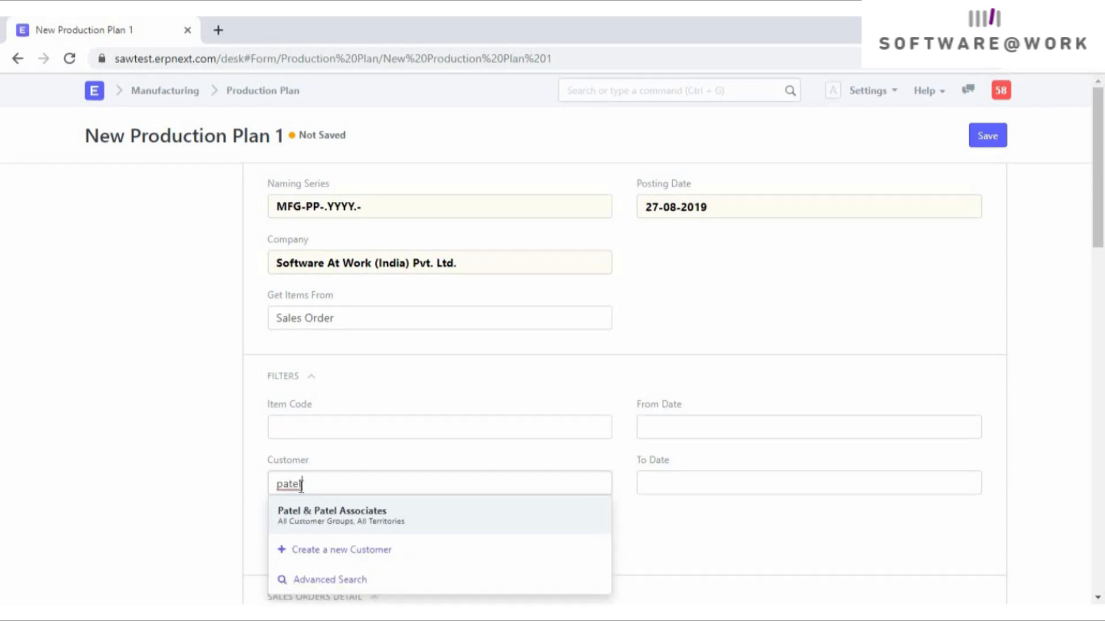
pyautogui.click(306, 515)
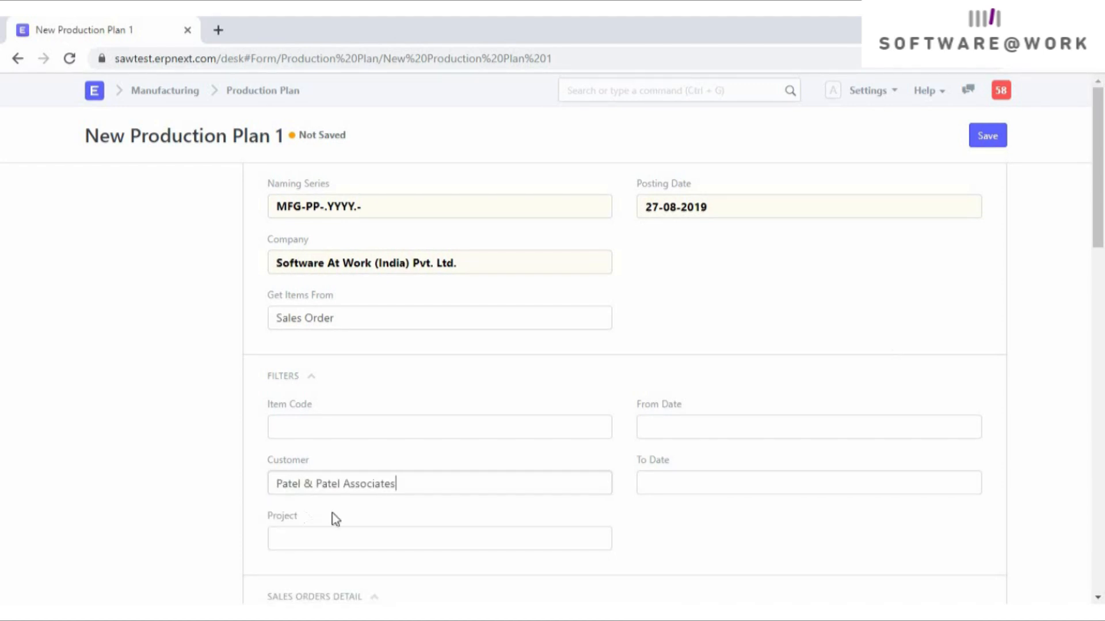
pyautogui.moveTo(1103, 199); pyautogui.dragTo(1104, 260)
pyautogui.click(303, 429)
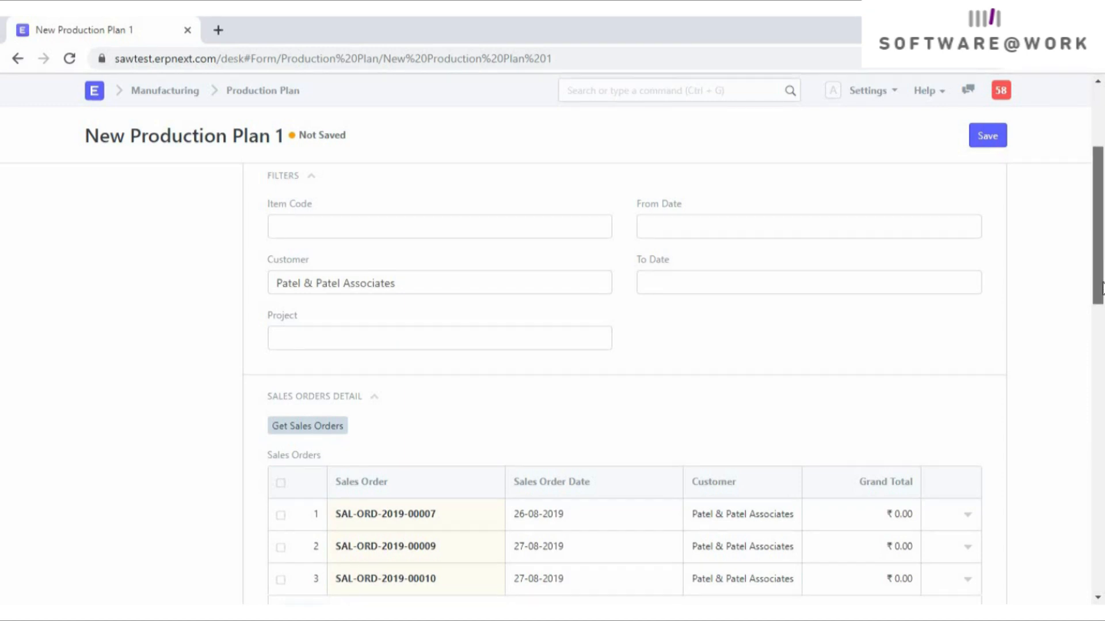
# - Delete the first two fetched sales orders from the production plan, keeping only the last one
pyautogui.scroll(-3, 1101, 288)
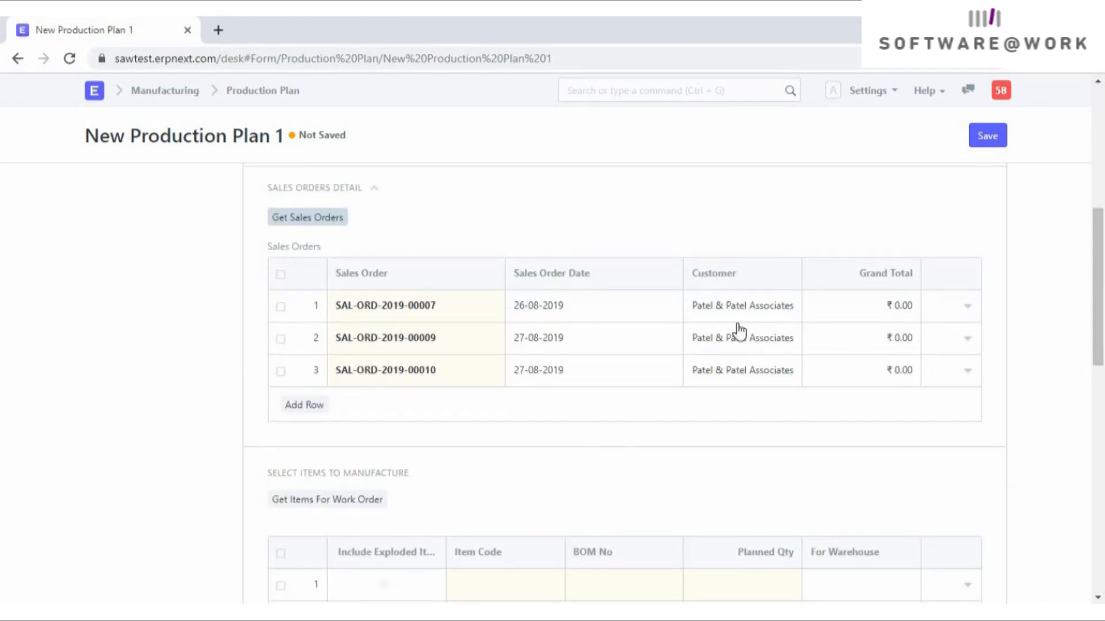
pyautogui.click(280, 306)
pyautogui.click(281, 339)
pyautogui.click(297, 405)
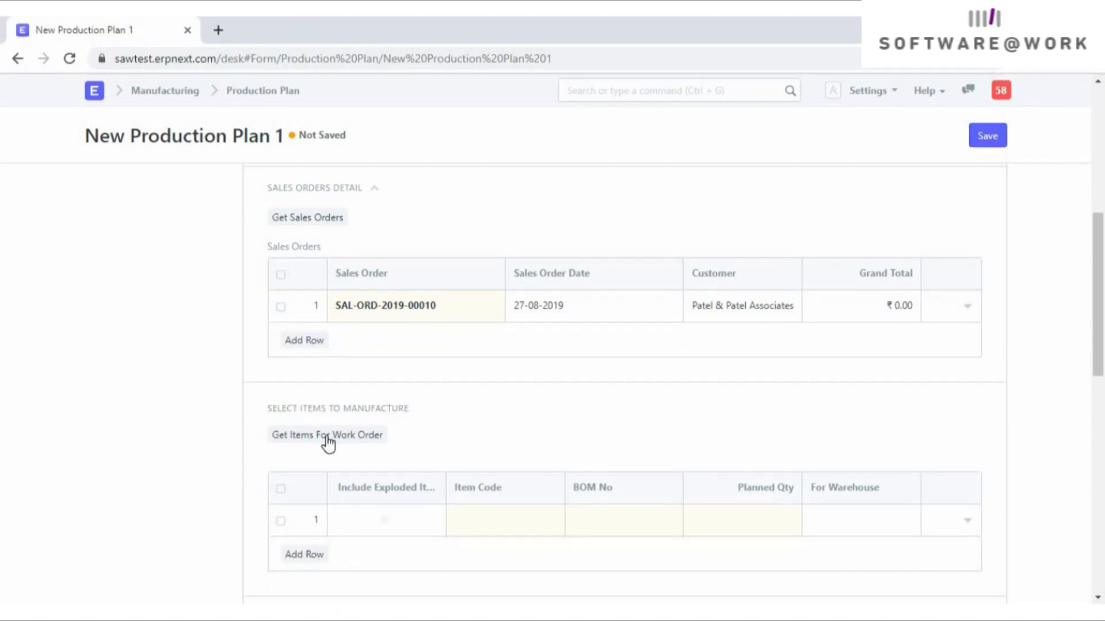
# - Load the items for the work order and the raw materials required for production into the plan
pyautogui.click(326, 438)
pyautogui.moveTo(1095, 325); pyautogui.dragTo(1103, 438)
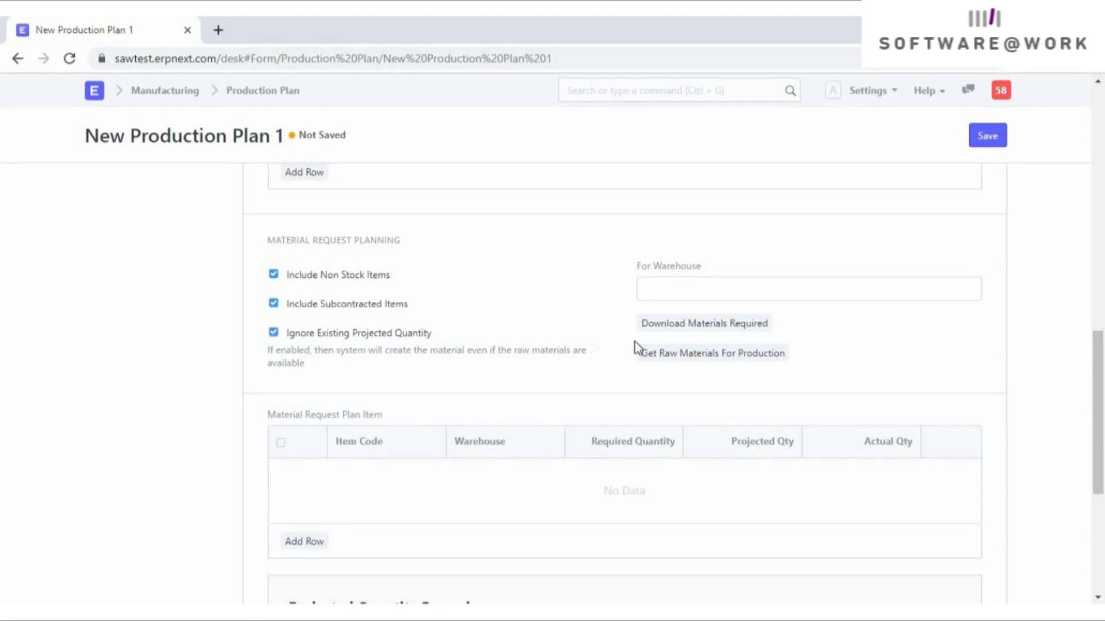
pyautogui.click(666, 362)
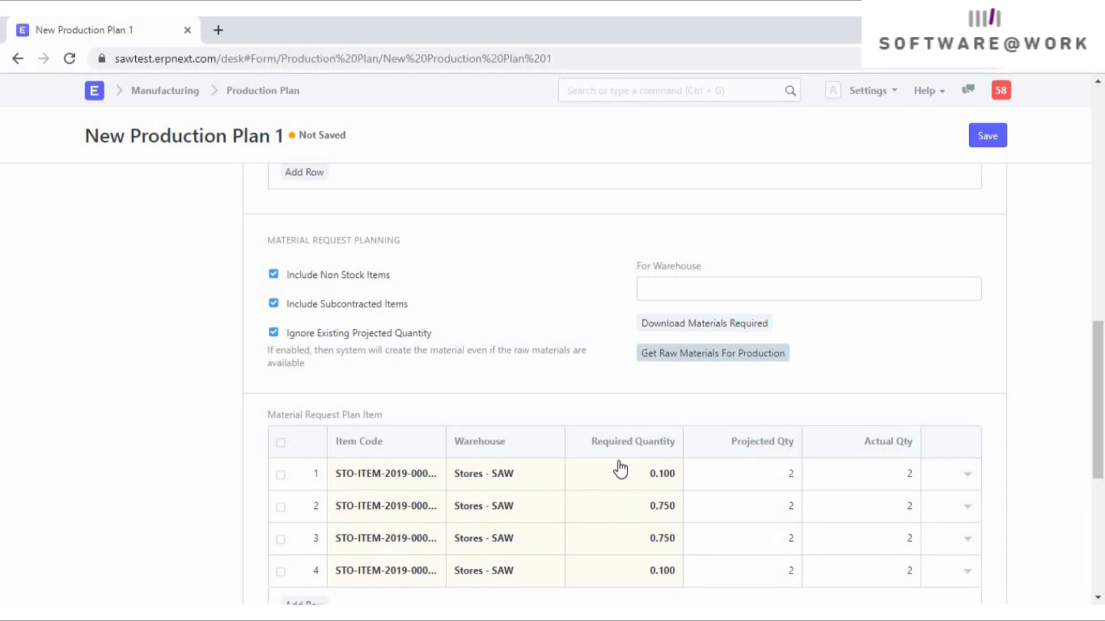
# - Save the production plan and submit it
pyautogui.click(989, 136)
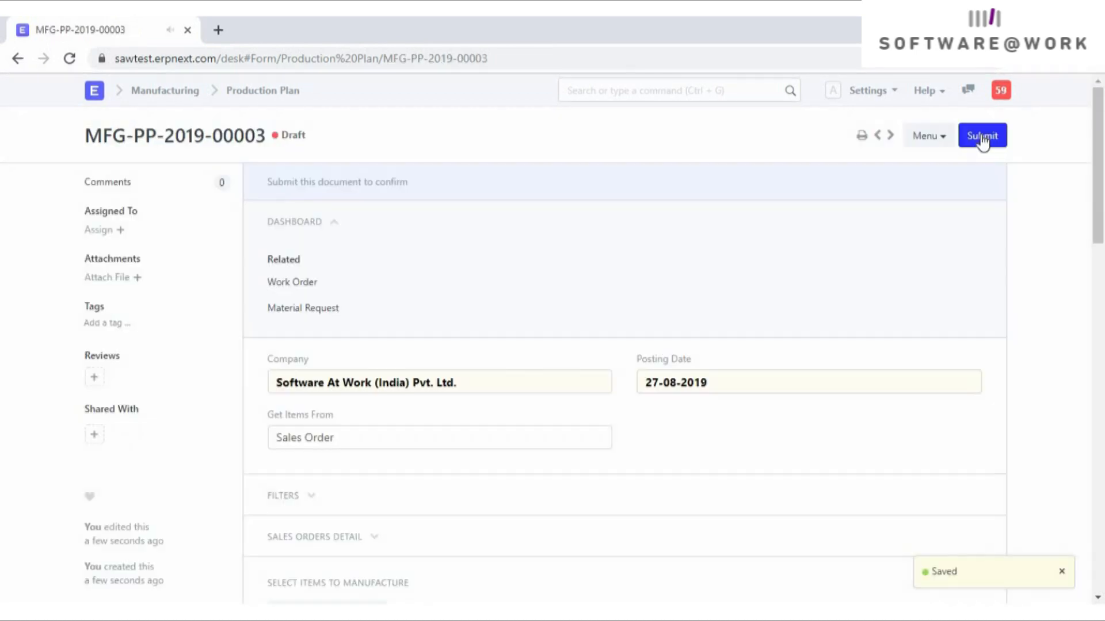
pyautogui.click(981, 136)
pyautogui.click(754, 127)
# - Generate a work order from the submitted production plan and open the plan's linked work orders
pyautogui.click(978, 183)
pyautogui.click(872, 211)
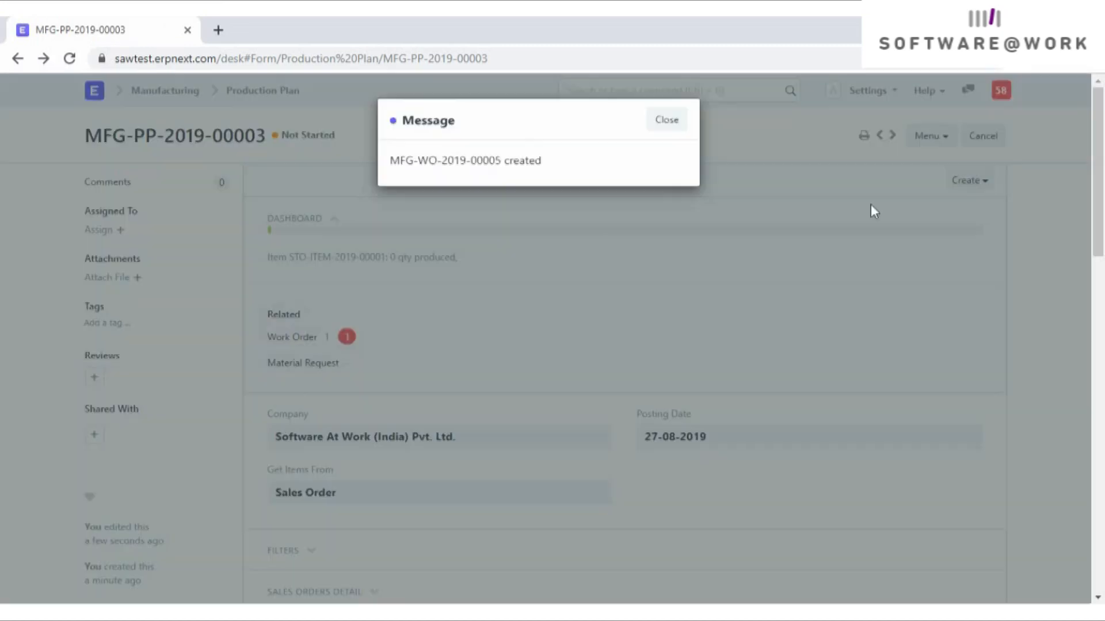
pyautogui.click(665, 122)
pyautogui.click(292, 338)
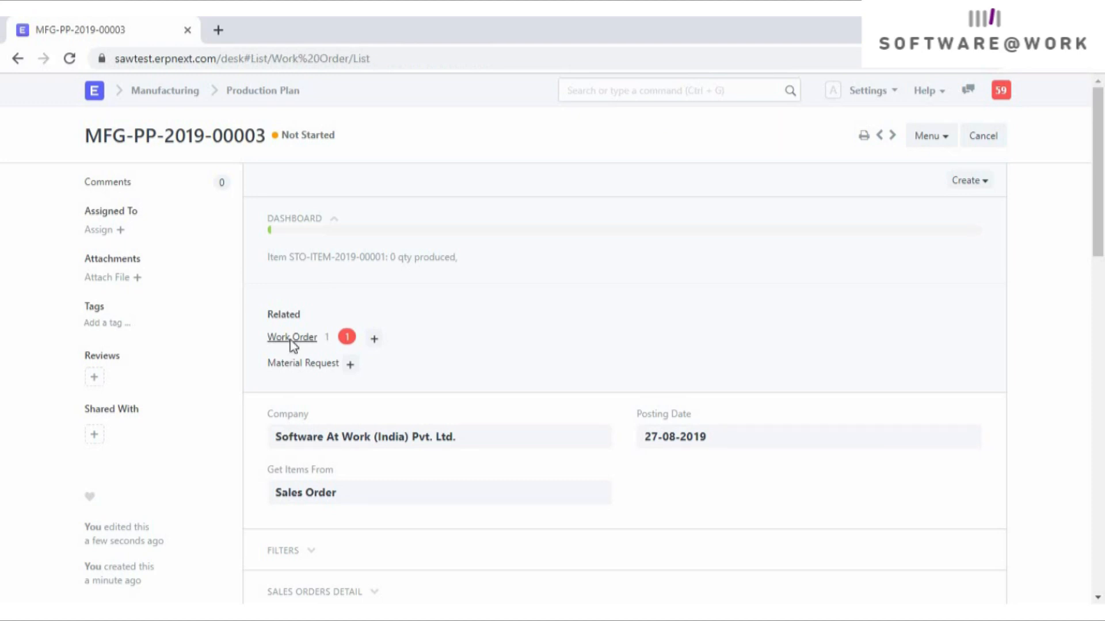
# - Open the draft work order for STO-ITEM-2019-00001 and set its target warehouse to the finished goods warehouse
pyautogui.click(346, 292)
pyautogui.scroll(-10, 349, 295)
pyautogui.moveTo(342, 269); pyautogui.dragTo(270, 268)
pyautogui.write('fini')
pyautogui.click(301, 295)
# - Set the work order to transfer material against Job Card and check the details of the Heating operation
pyautogui.moveTo(1099, 301); pyautogui.dragTo(1101, 410)
pyautogui.click(340, 326)
pyautogui.click(310, 380)
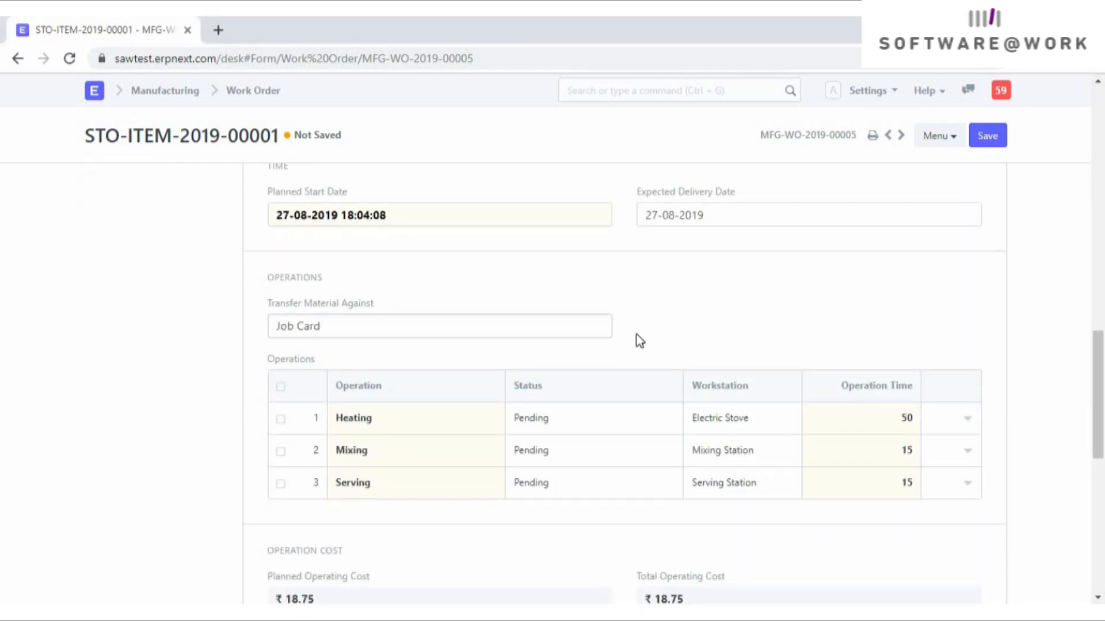
pyautogui.click(967, 418)
pyautogui.click(956, 197)
# - Save and submit the work order, then dismiss the message about its job cards
pyautogui.click(986, 137)
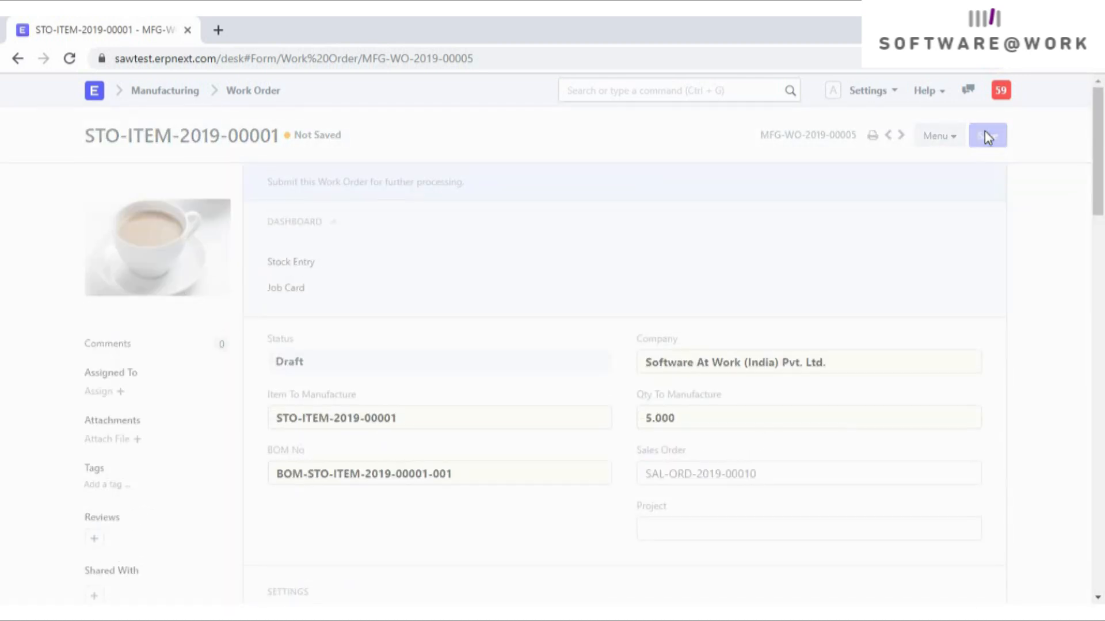
pyautogui.click(985, 133)
pyautogui.click(753, 121)
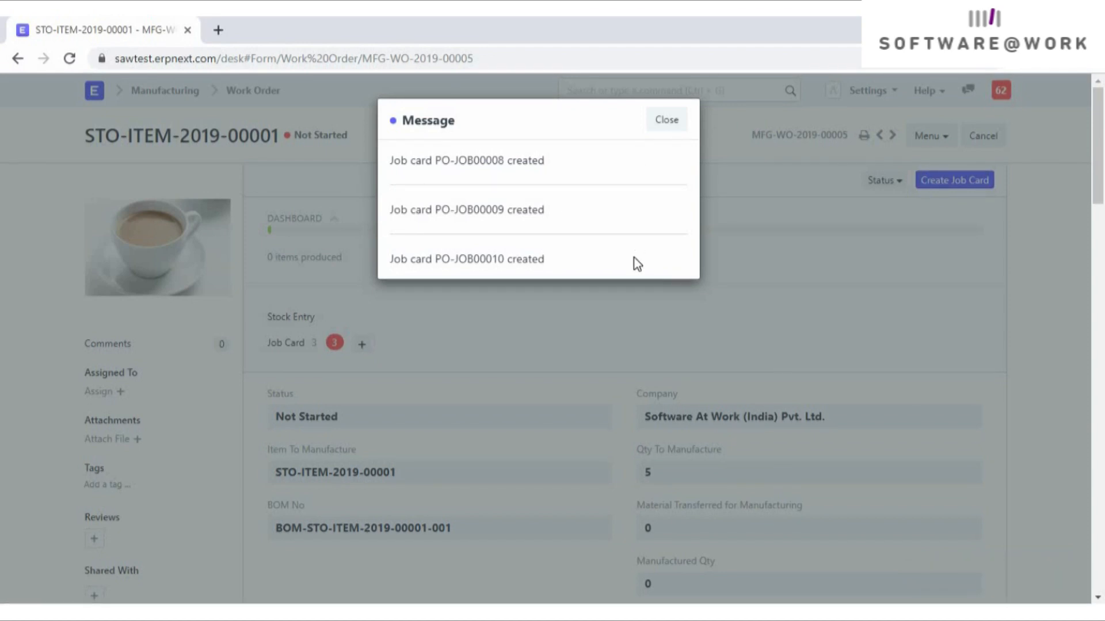
pyautogui.click(667, 120)
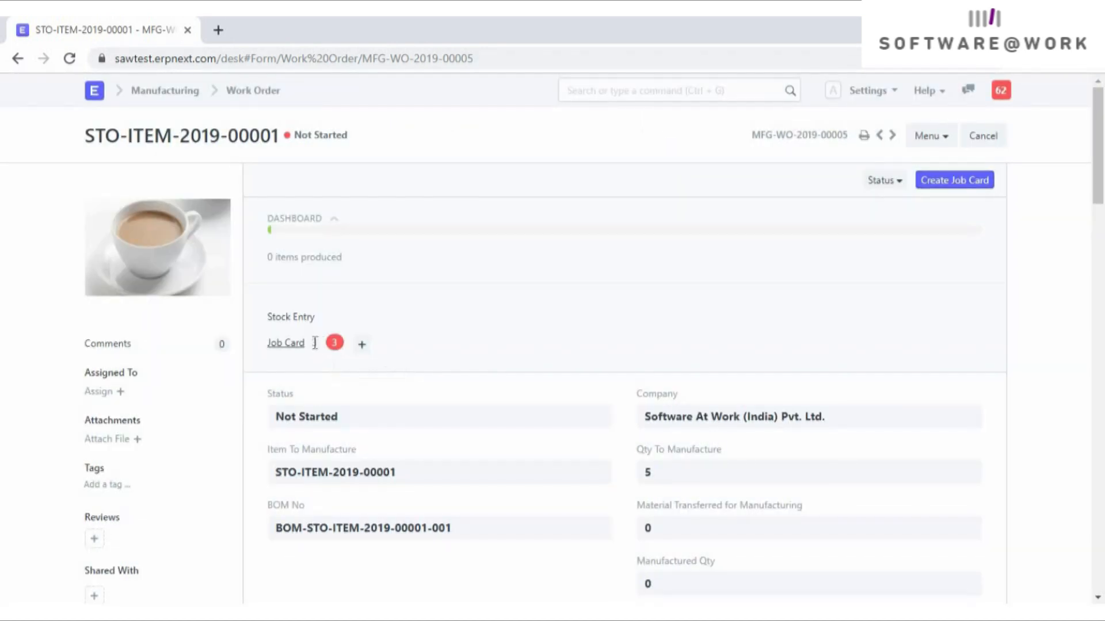
# - Open the Heating job card from the work order's linked job cards and start the job
pyautogui.click(284, 345)
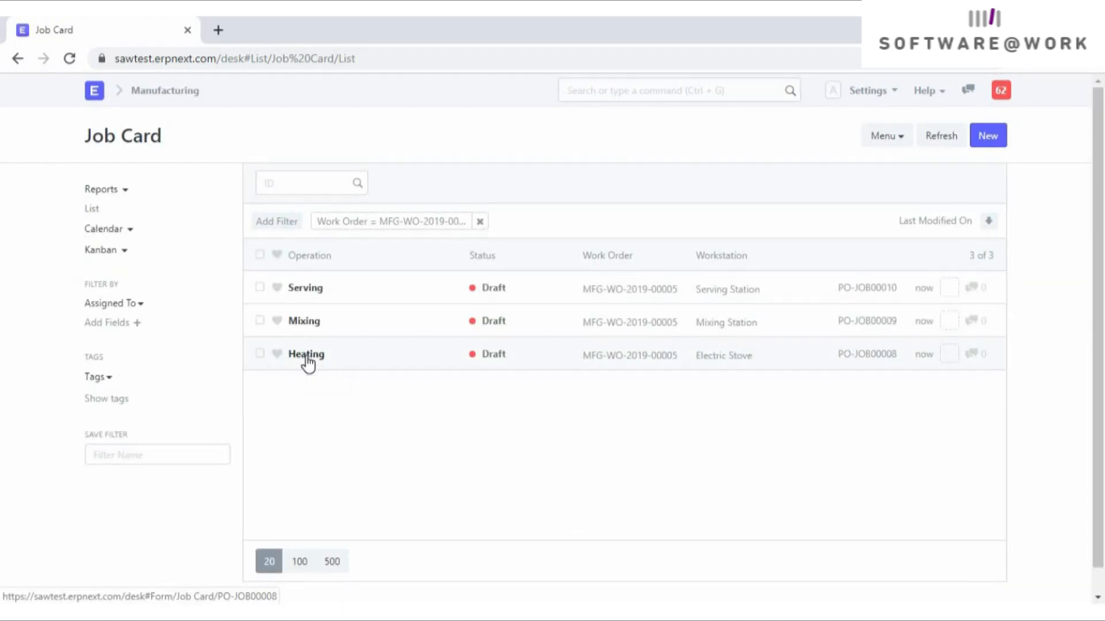
pyautogui.click(307, 355)
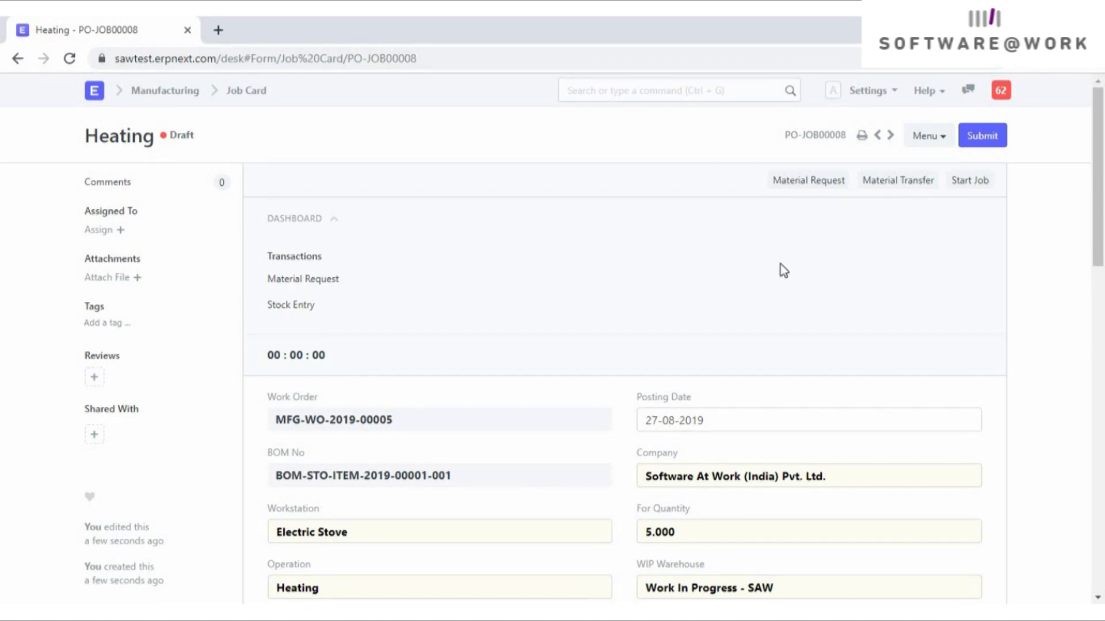
pyautogui.click(976, 187)
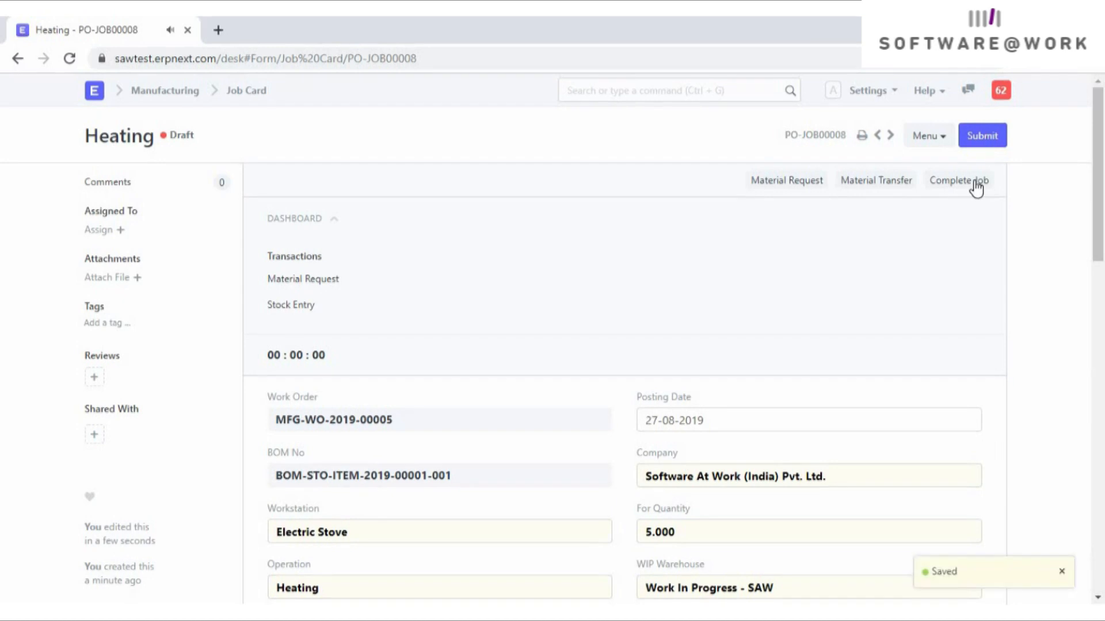
pyautogui.moveTo(1101, 201); pyautogui.dragTo(1099, 156)
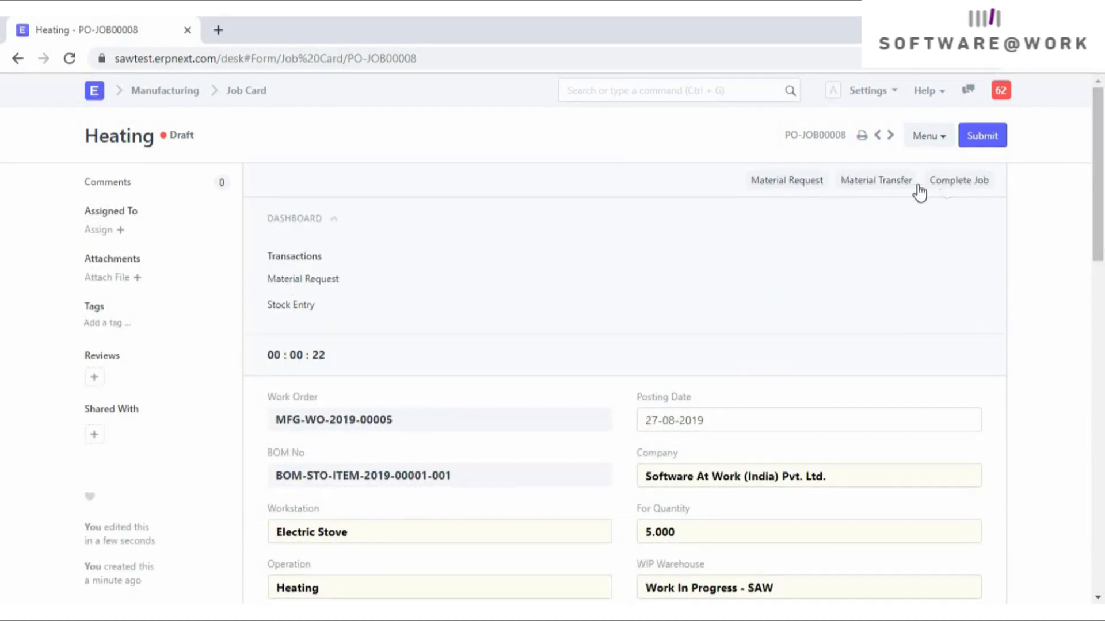
# - Create a material transfer from the Heating job card with the stock entry type Material Transfer for Manufacture
pyautogui.click(868, 182)
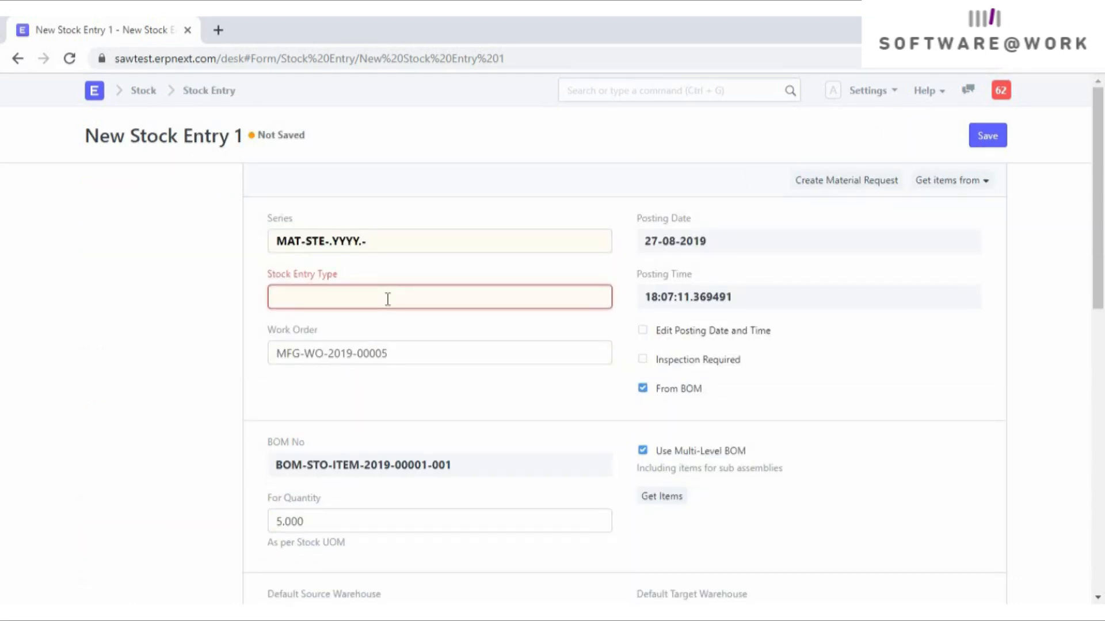
pyautogui.click(387, 299)
pyautogui.scroll(-3, 606, 397)
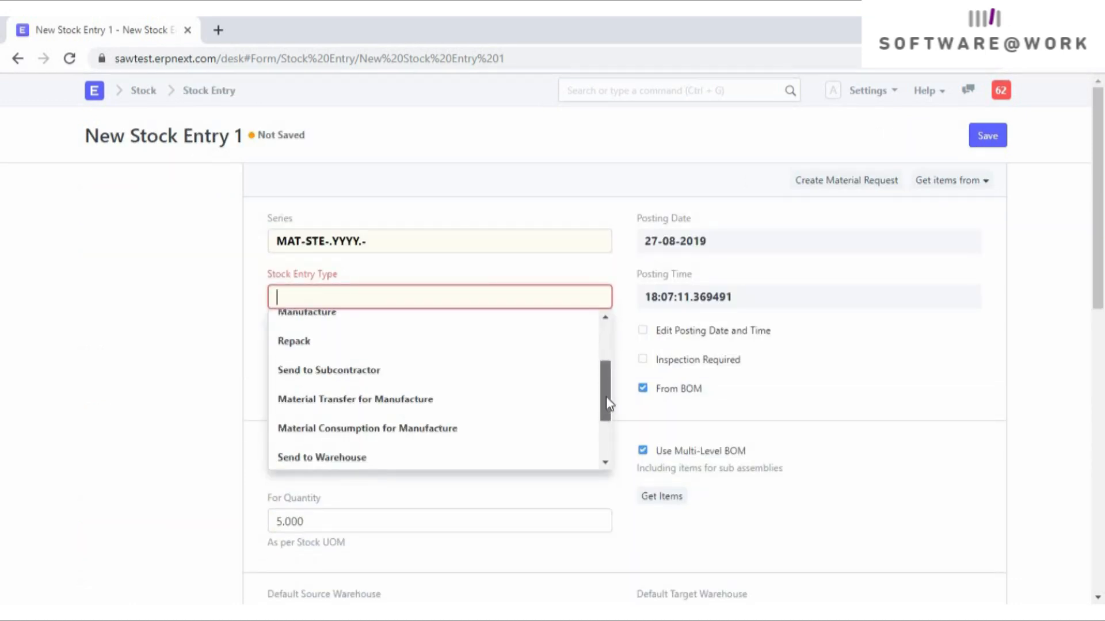
pyautogui.click(382, 380)
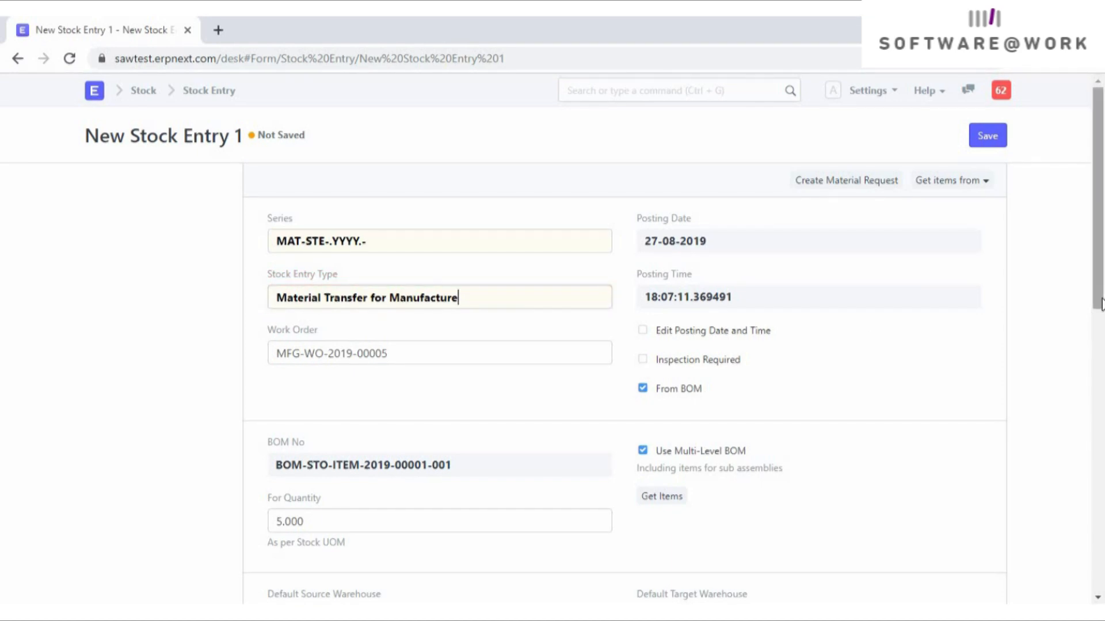
pyautogui.moveTo(1100, 305); pyautogui.dragTo(1101, 422)
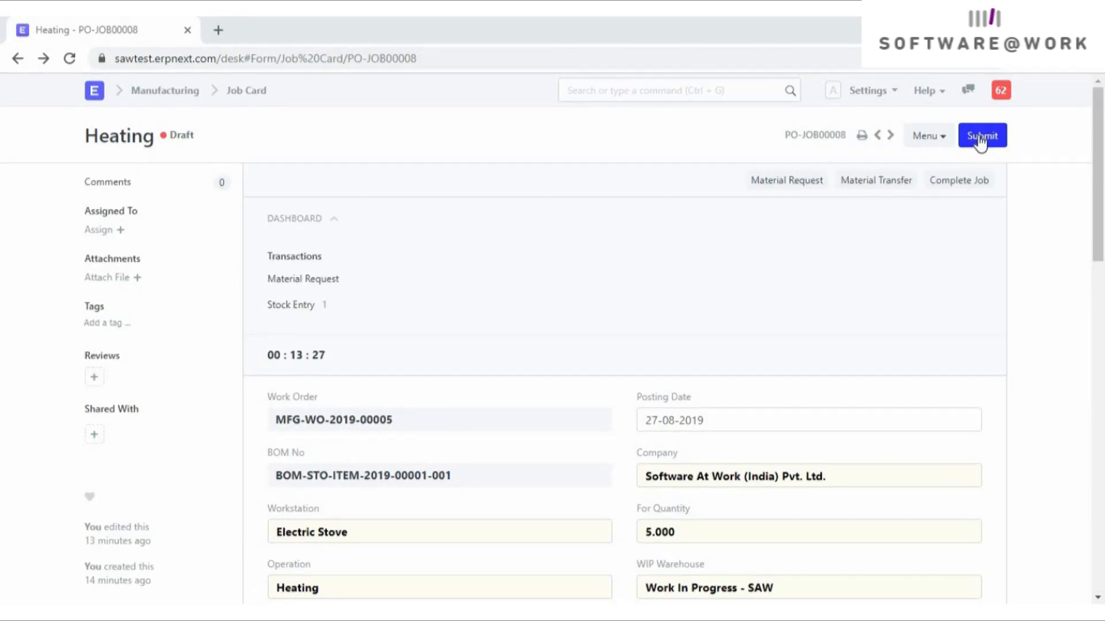
# - Submit the Heating job card and check the transferred and consumed quantities of the work order's required items
pyautogui.click(980, 138)
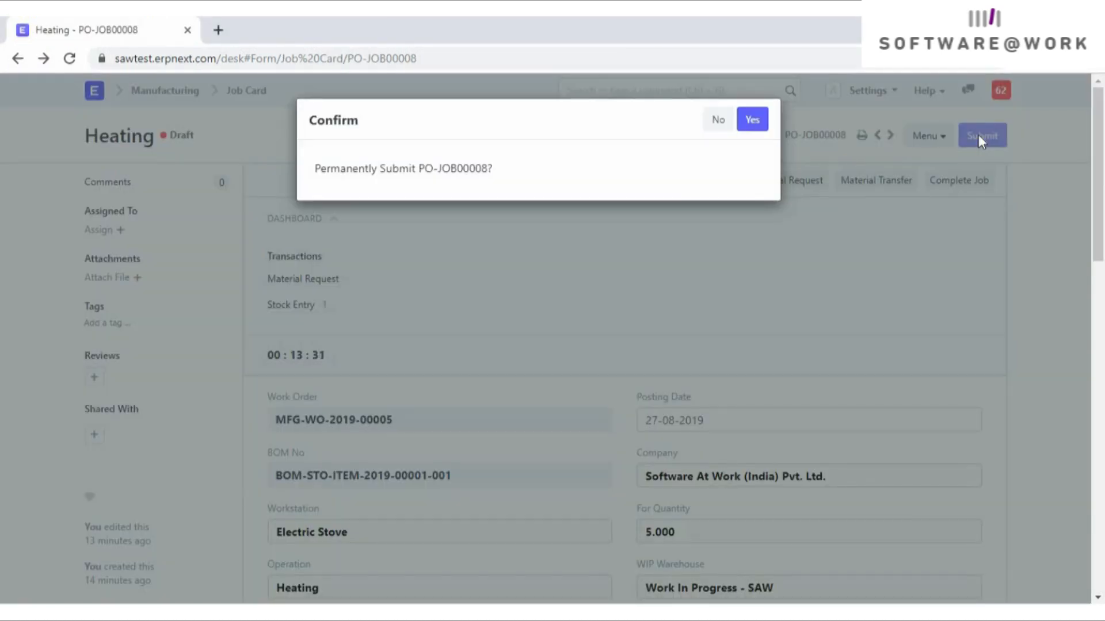
pyautogui.click(752, 121)
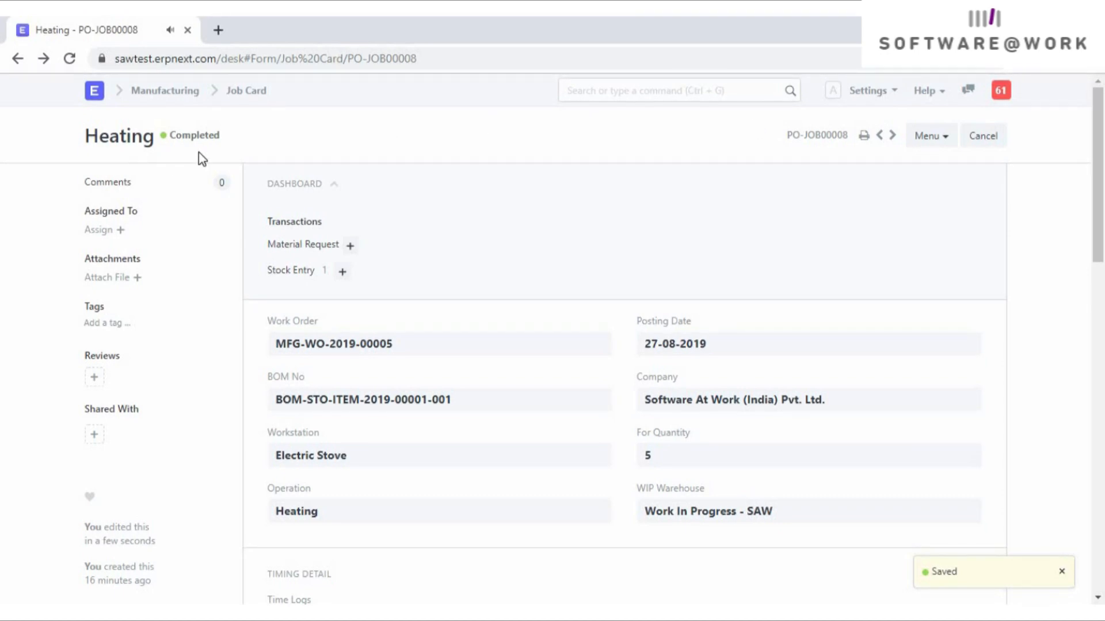
pyautogui.click(247, 91)
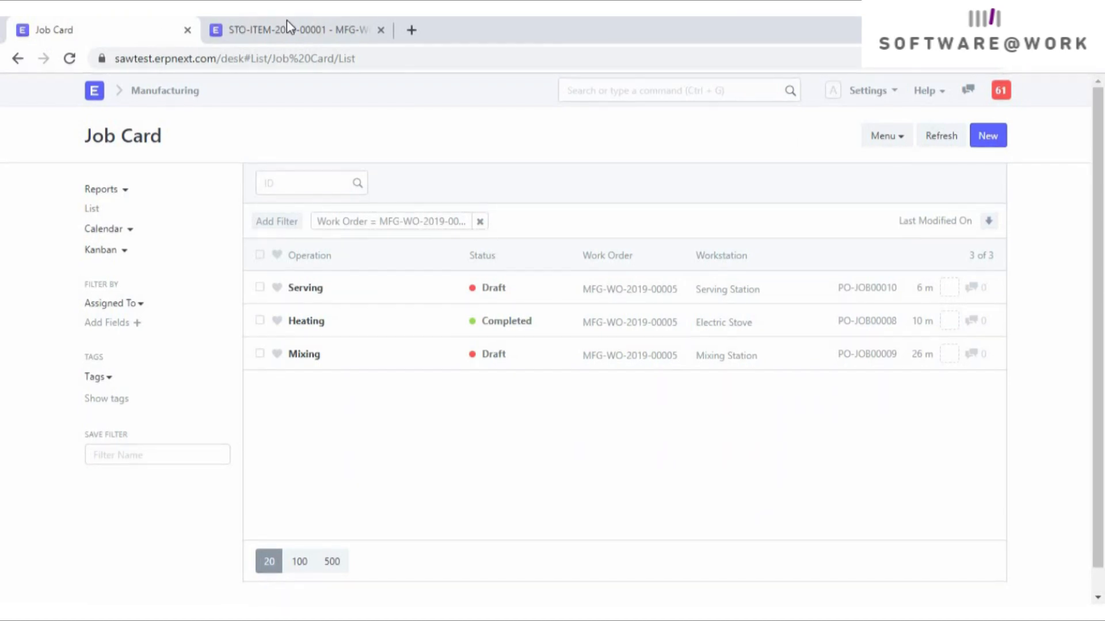
pyautogui.click(293, 33)
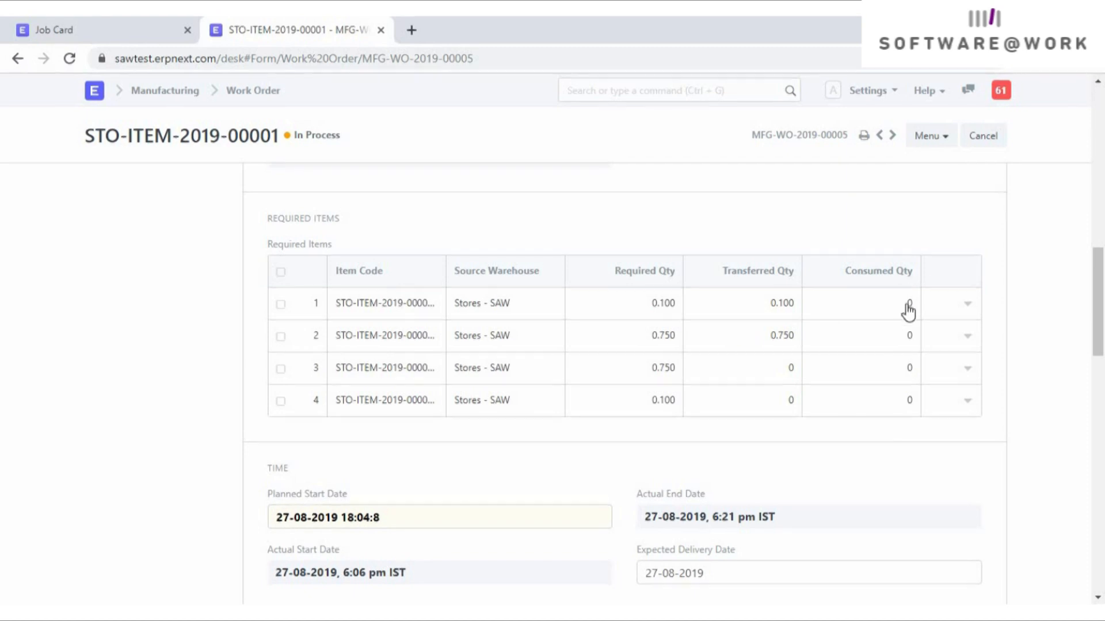
# - Create a material transfer from the Mixing job card as Material Transfer for Manufacture, then save and submit it
pyautogui.click(132, 33)
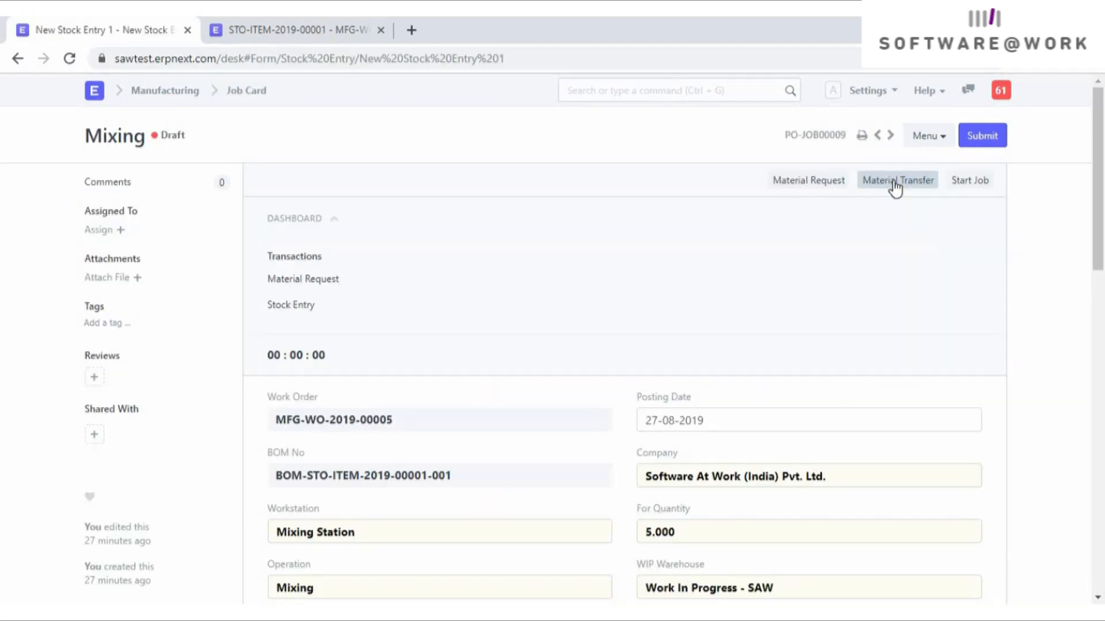
pyautogui.click(892, 183)
pyautogui.click(290, 299)
pyautogui.scroll(-2, 380, 402)
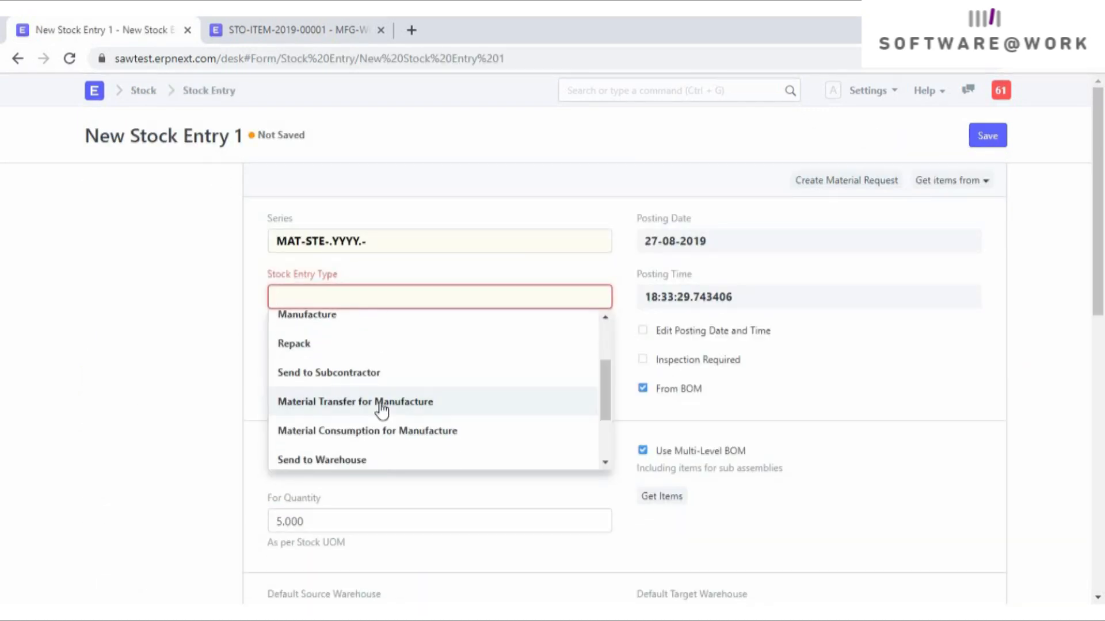
pyautogui.click(379, 409)
pyautogui.scroll(-2, 1102, 341)
pyautogui.scroll(-6, 1102, 341)
pyautogui.scroll(9, 1093, 340)
pyautogui.click(987, 137)
pyautogui.click(985, 134)
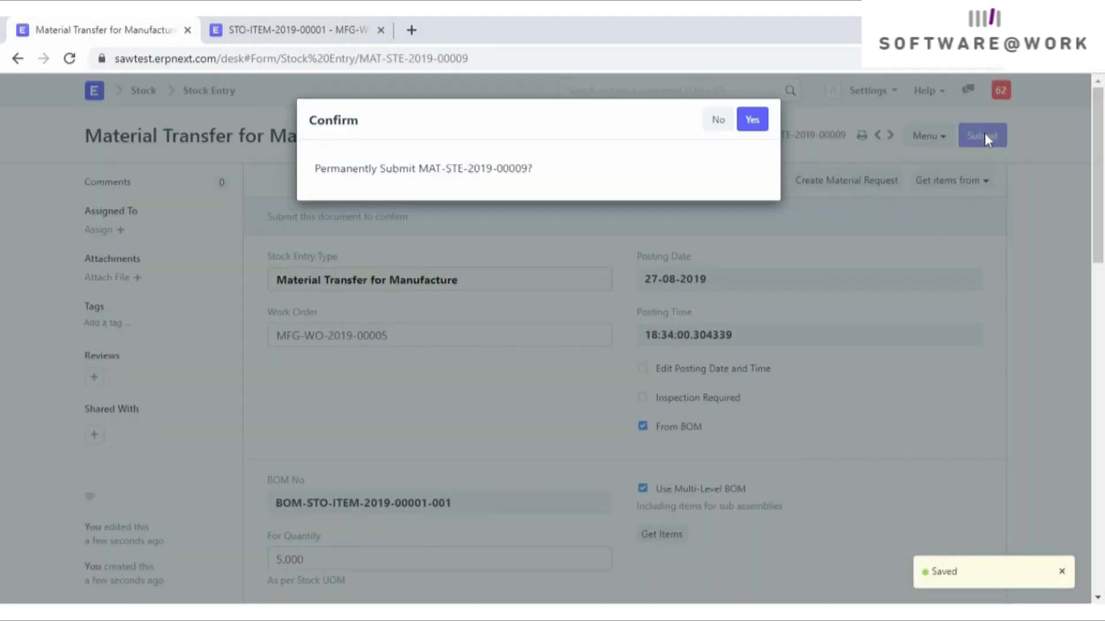
pyautogui.click(753, 116)
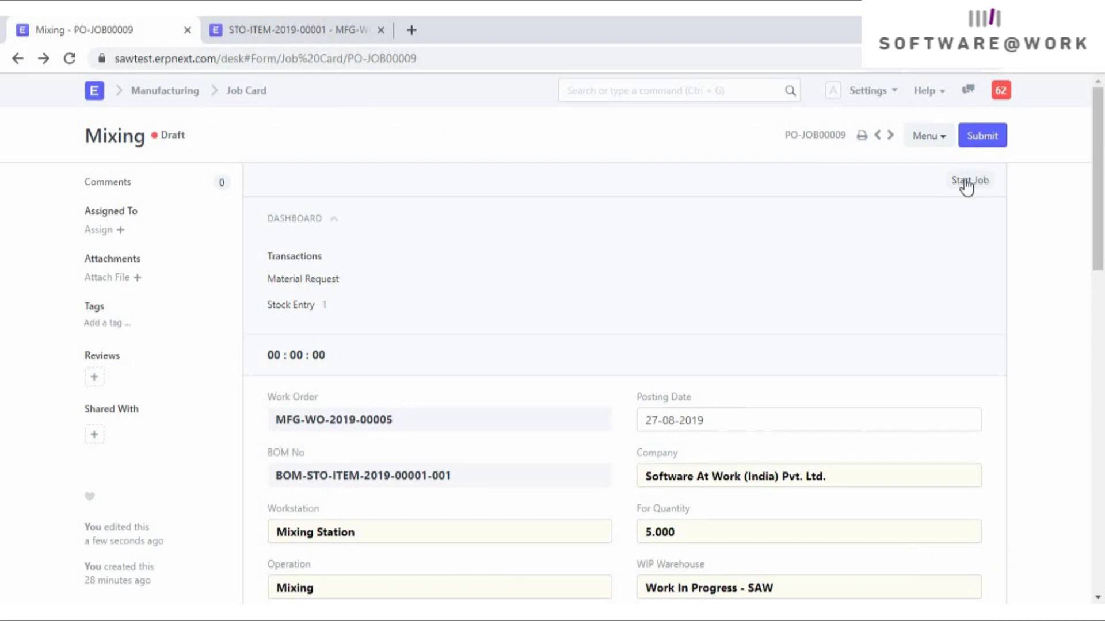
pyautogui.click(966, 183)
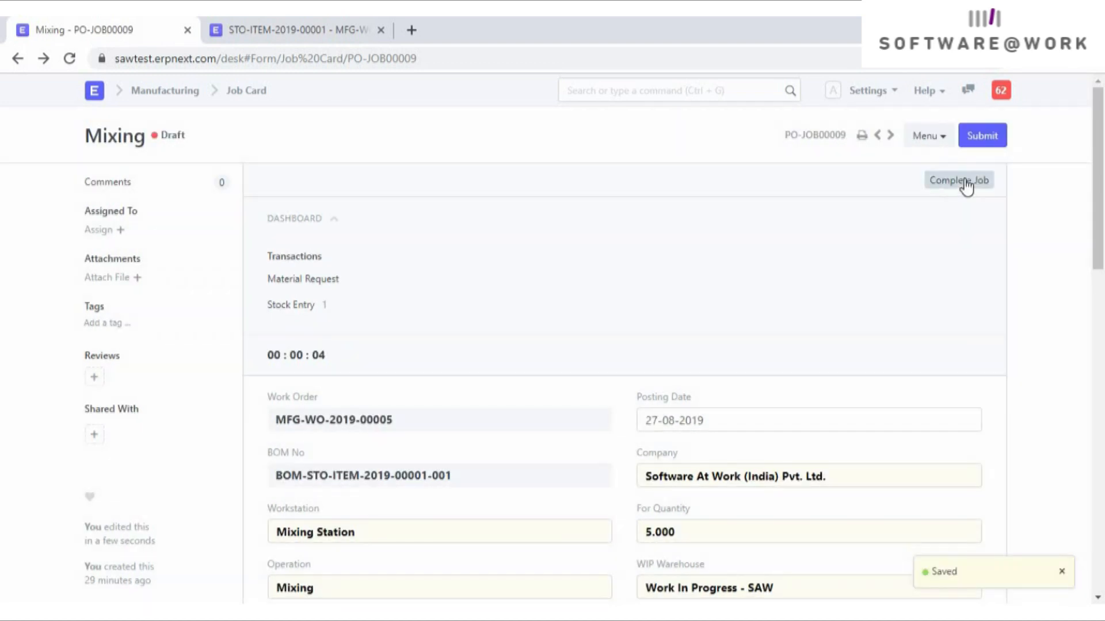
pyautogui.moveTo(1100, 229); pyautogui.dragTo(1102, 389)
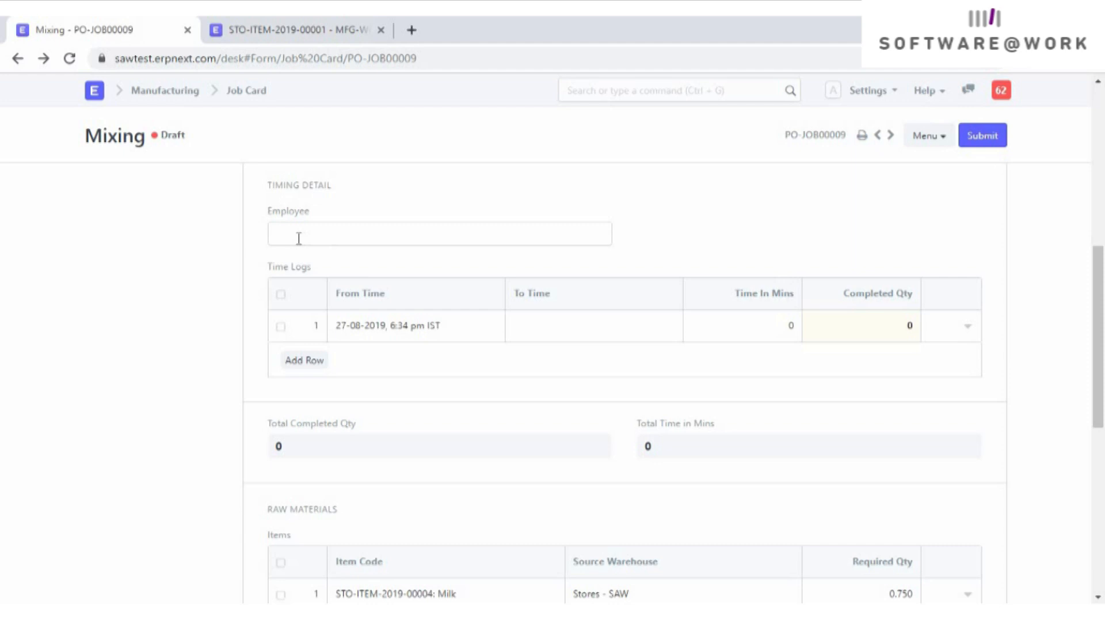
pyautogui.click(691, 227)
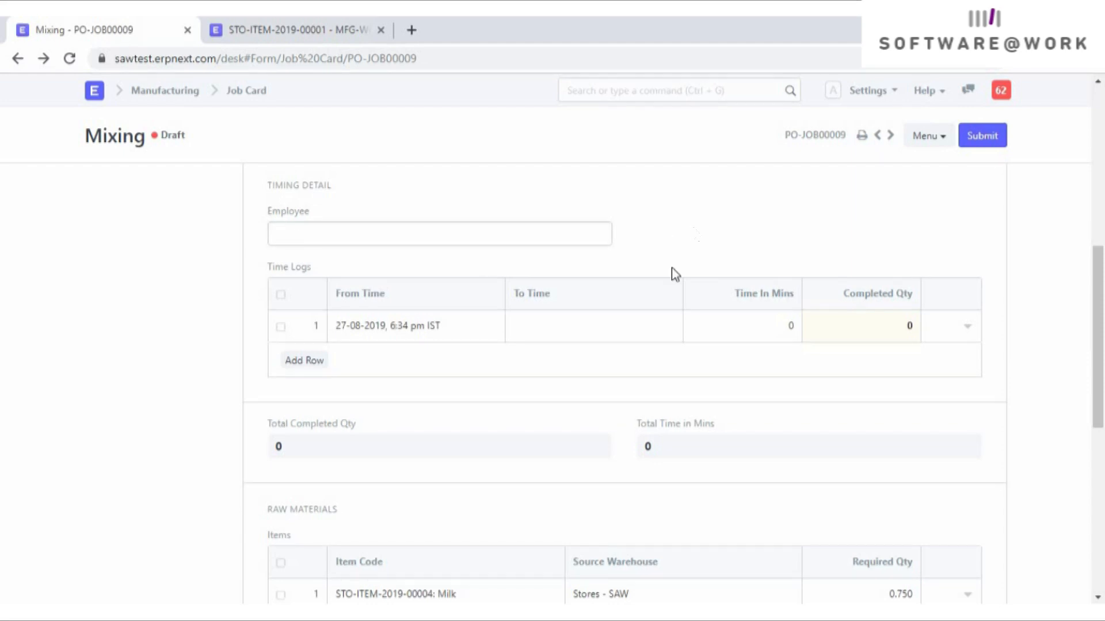
pyautogui.click(400, 333)
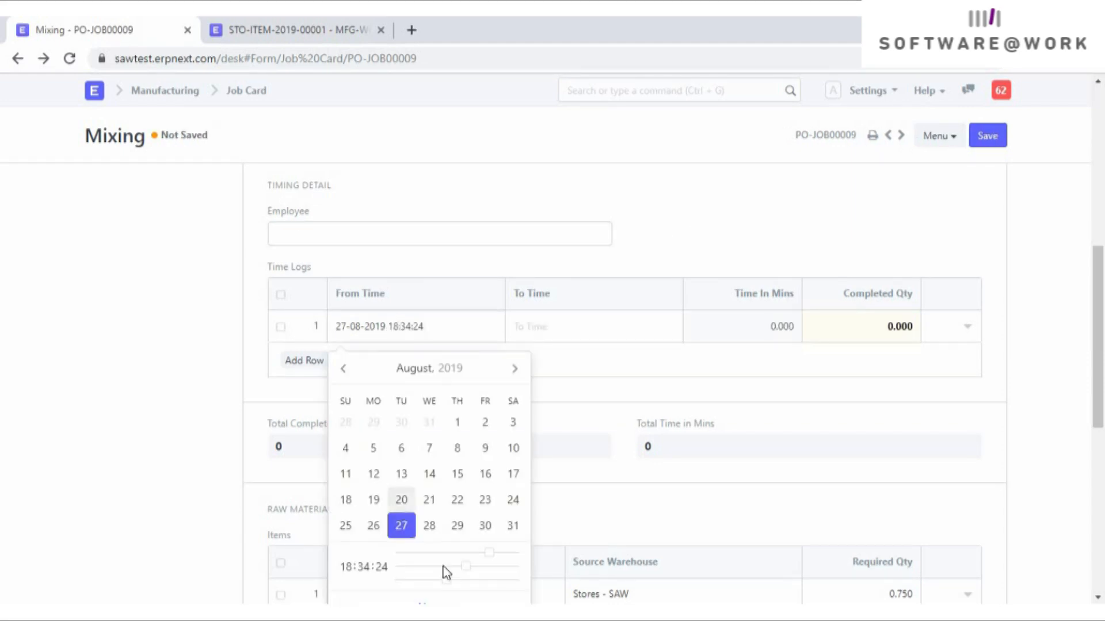
pyautogui.moveTo(466, 568); pyautogui.dragTo(459, 568)
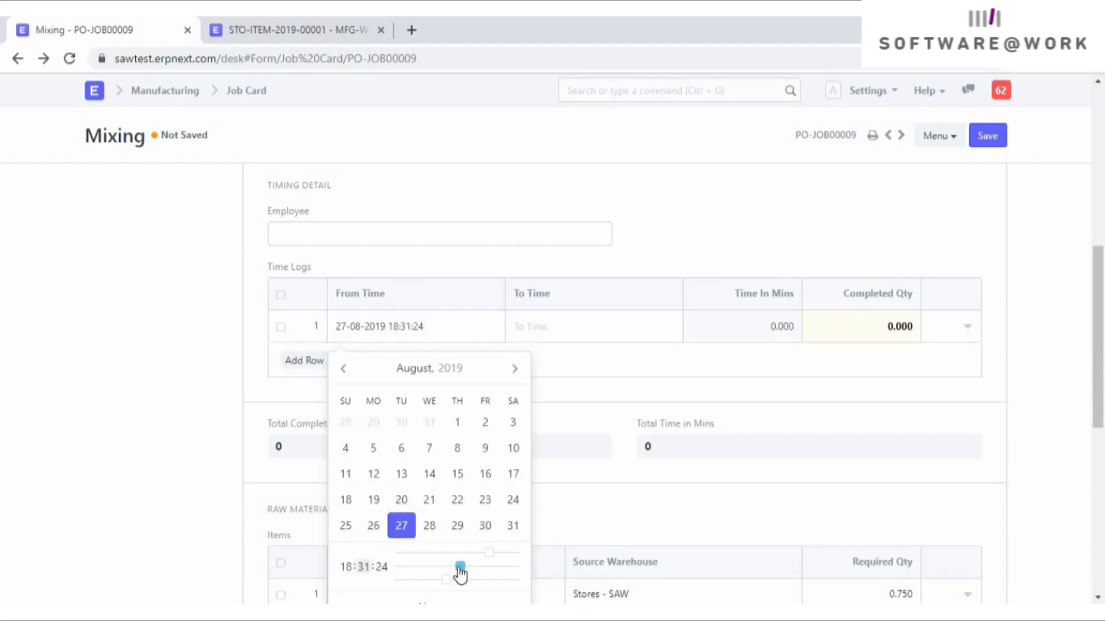
pyautogui.click(552, 329)
pyautogui.click(579, 525)
pyautogui.click(882, 327)
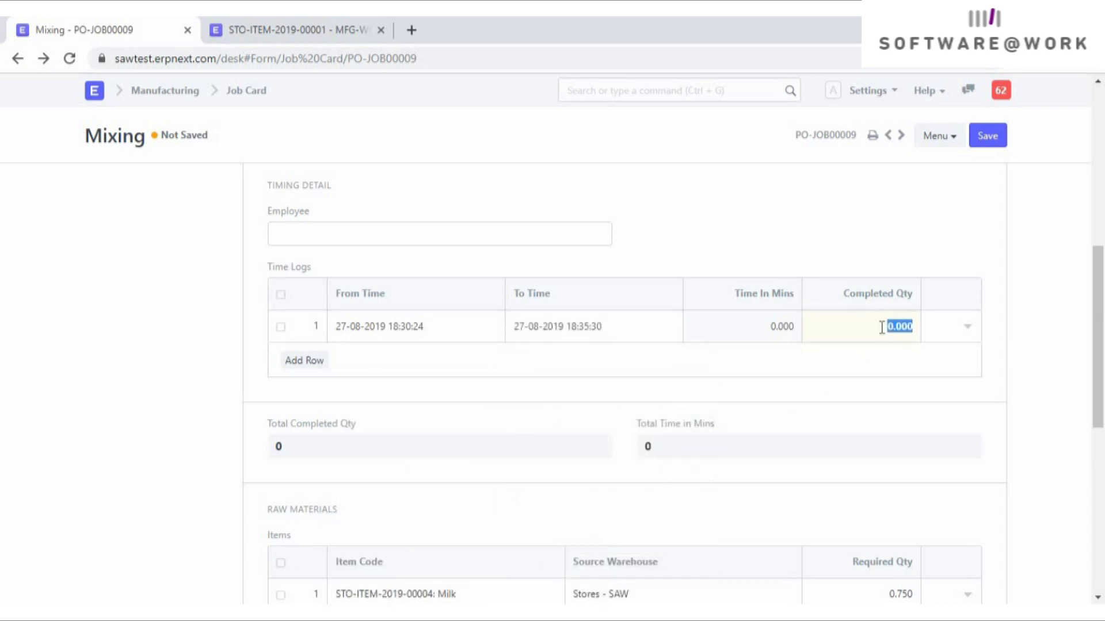
pyautogui.write('5')
# - Review the Mixing job card's raw materials, then save and submit the card
pyautogui.moveTo(1100, 352); pyautogui.dragTo(1102, 403)
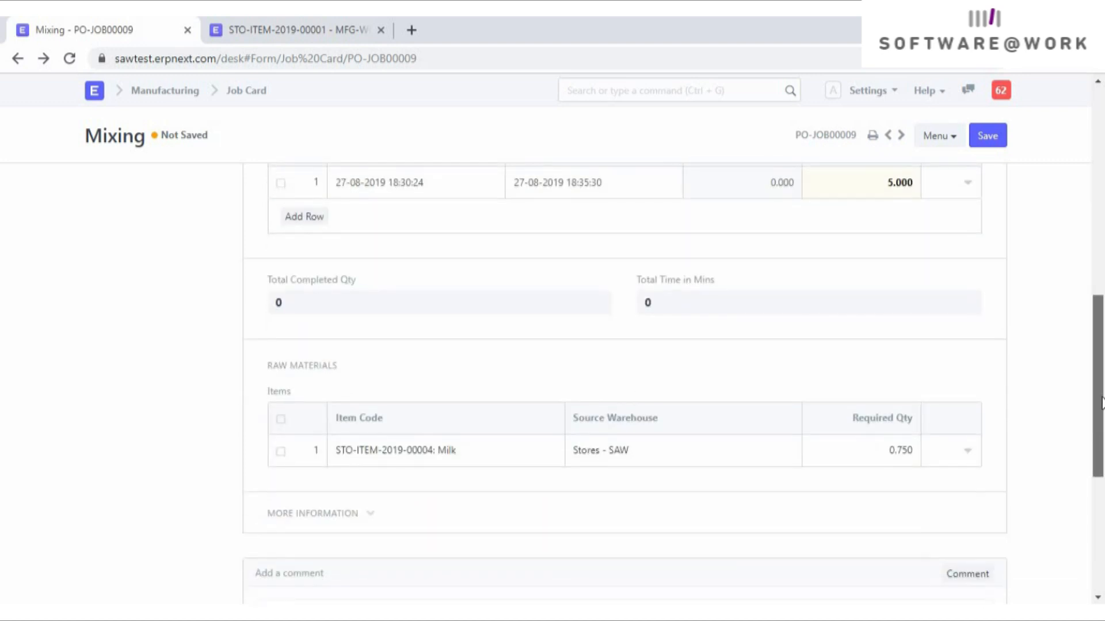
pyautogui.scroll(-2, 1102, 424)
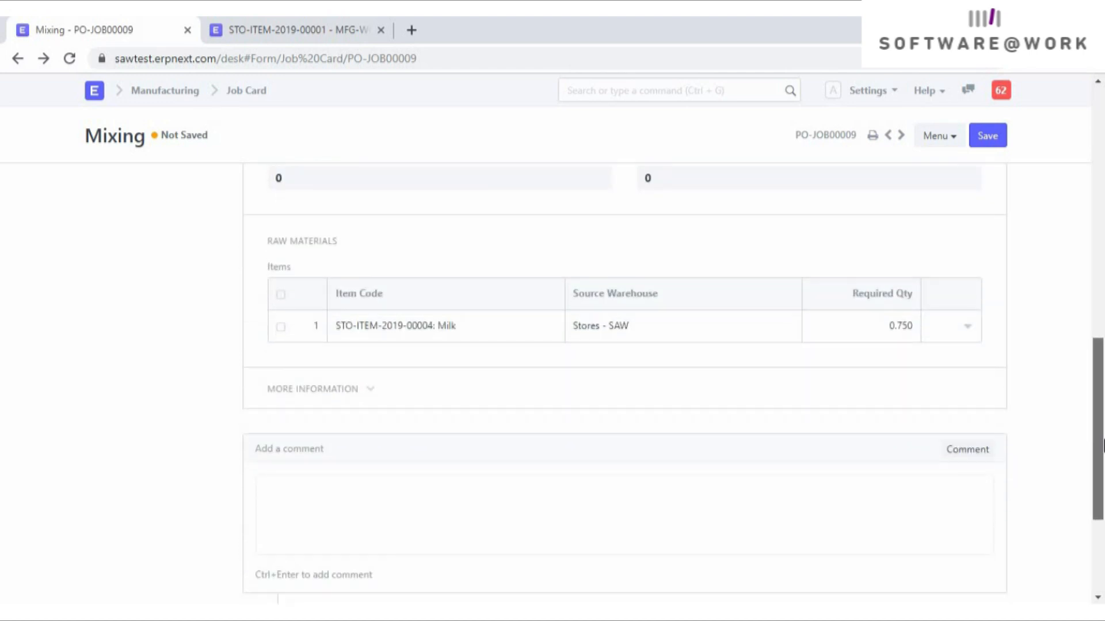
pyautogui.scroll(5, 1102, 443)
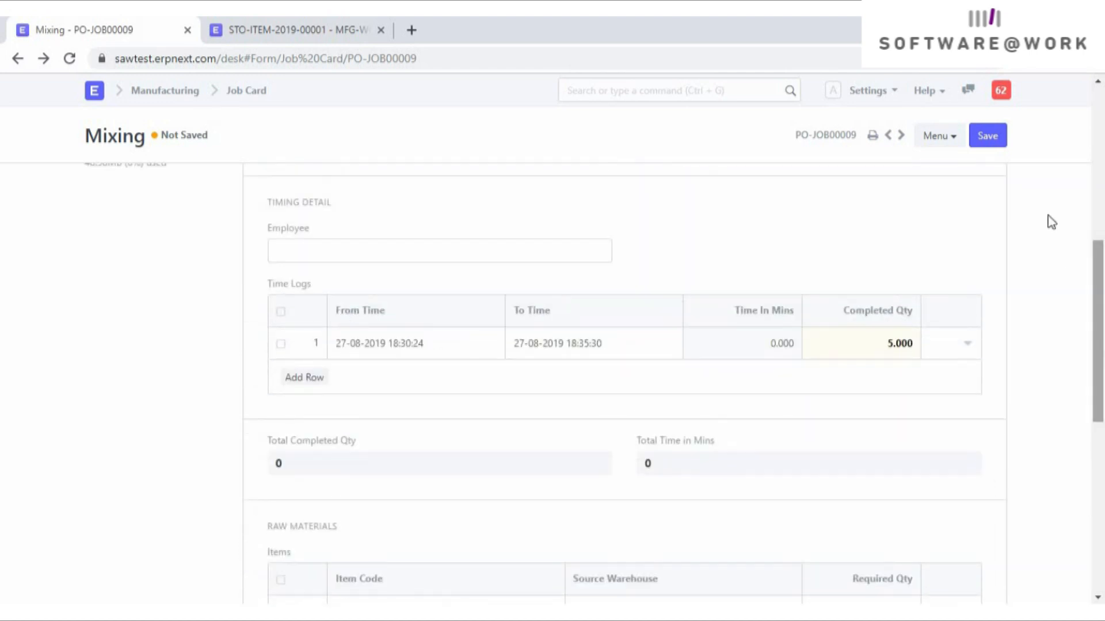
pyautogui.click(987, 138)
pyautogui.click(985, 138)
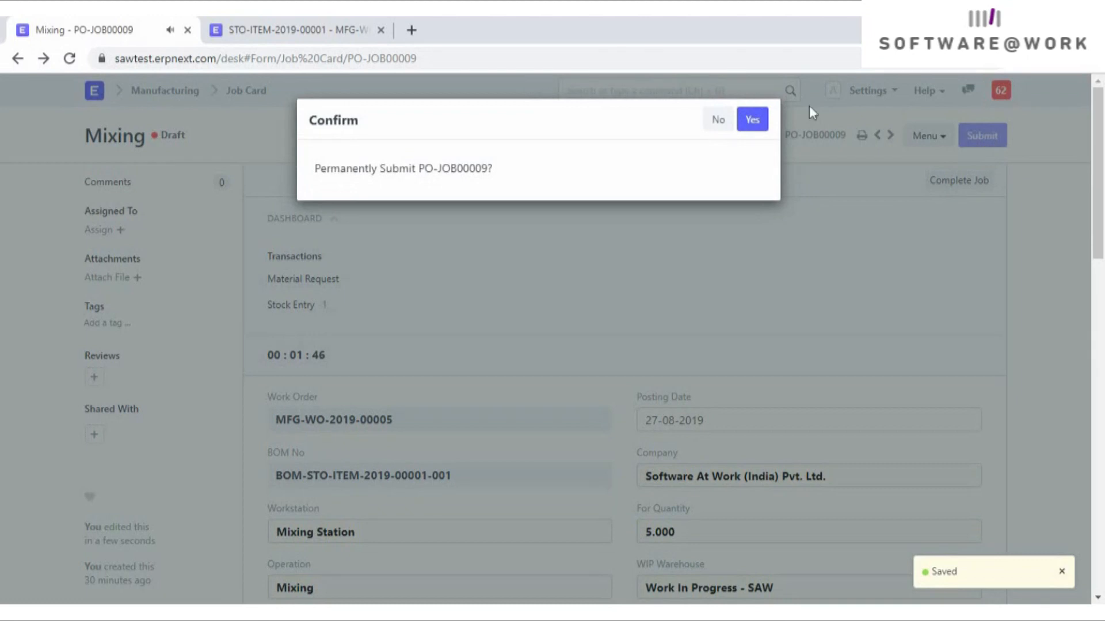
pyautogui.click(751, 118)
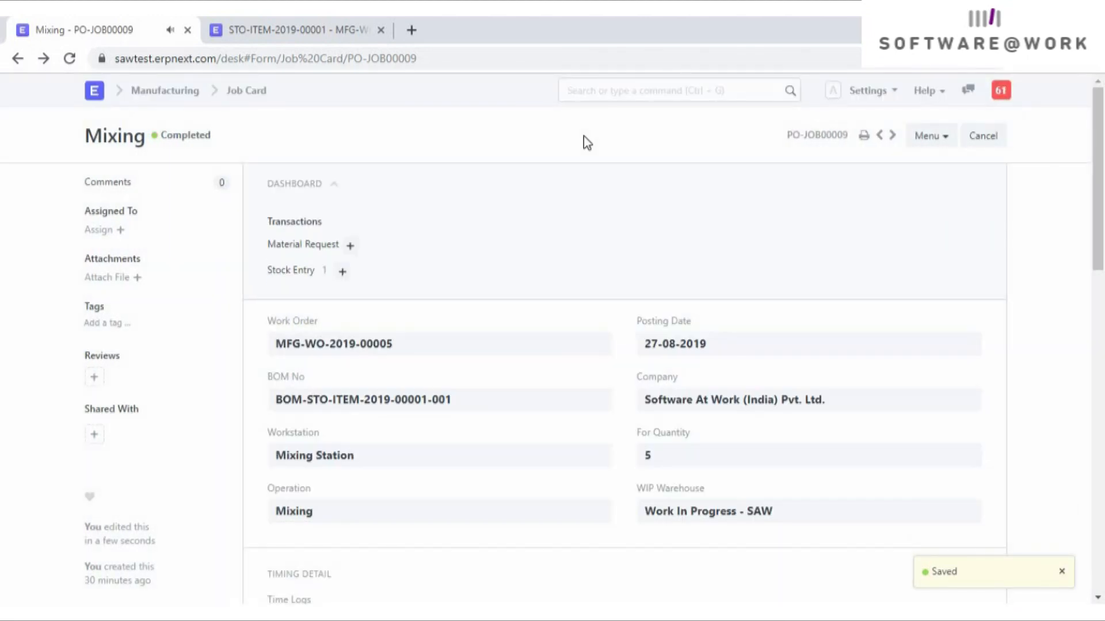
pyautogui.click(254, 91)
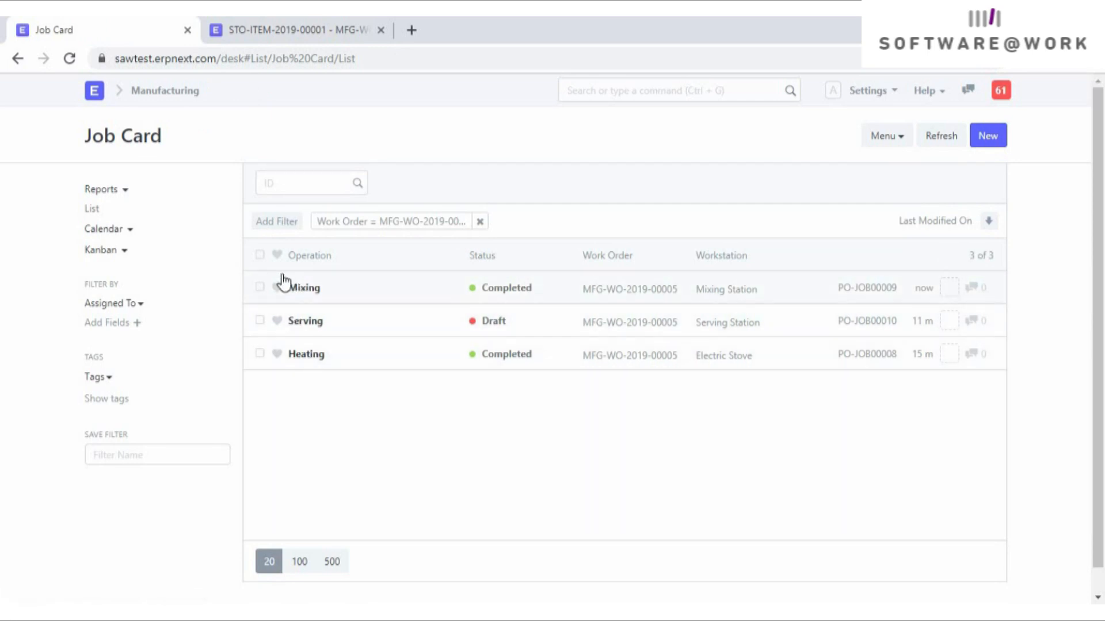
pyautogui.click(303, 331)
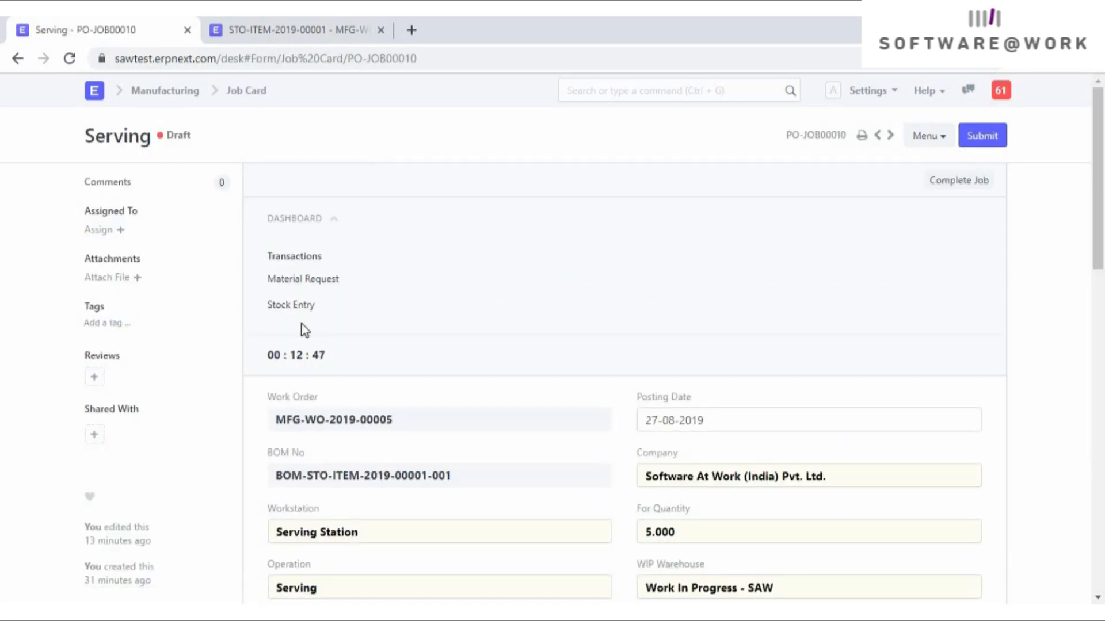
pyautogui.moveTo(1097, 217); pyautogui.dragTo(1101, 406)
pyautogui.click(521, 326)
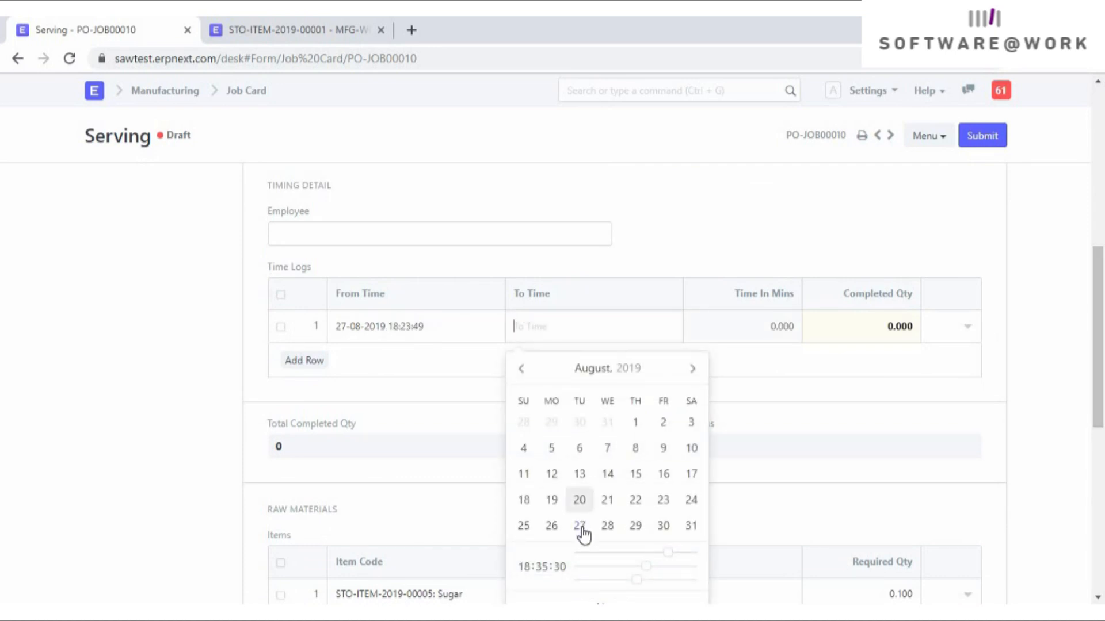
pyautogui.click(580, 525)
pyautogui.click(887, 331)
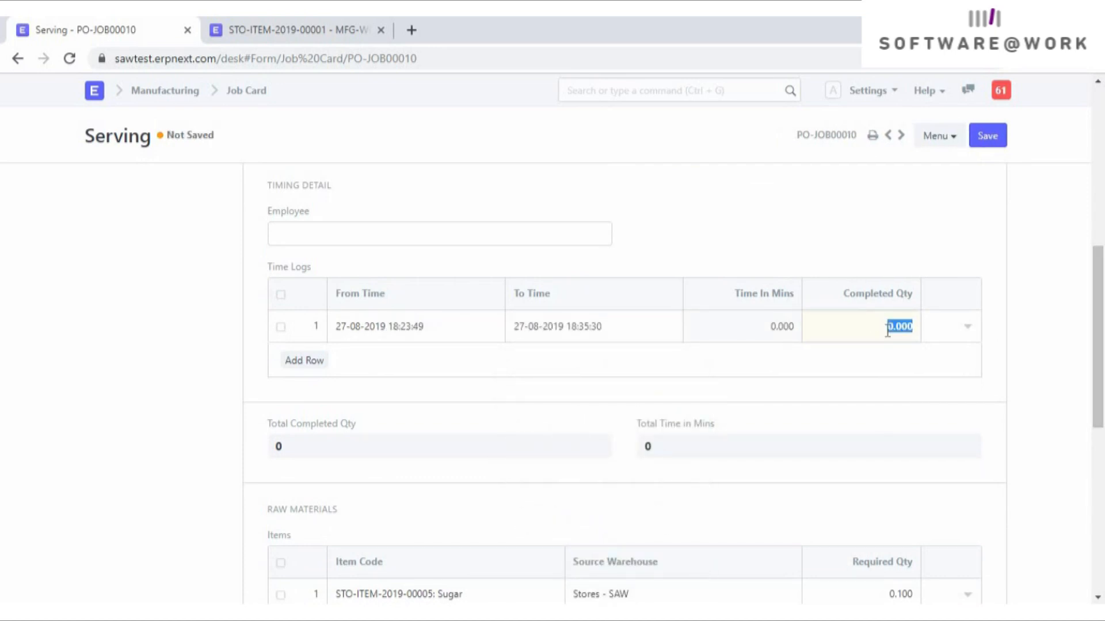
pyautogui.write('5')
pyautogui.moveTo(1101, 343); pyautogui.dragTo(1098, 86)
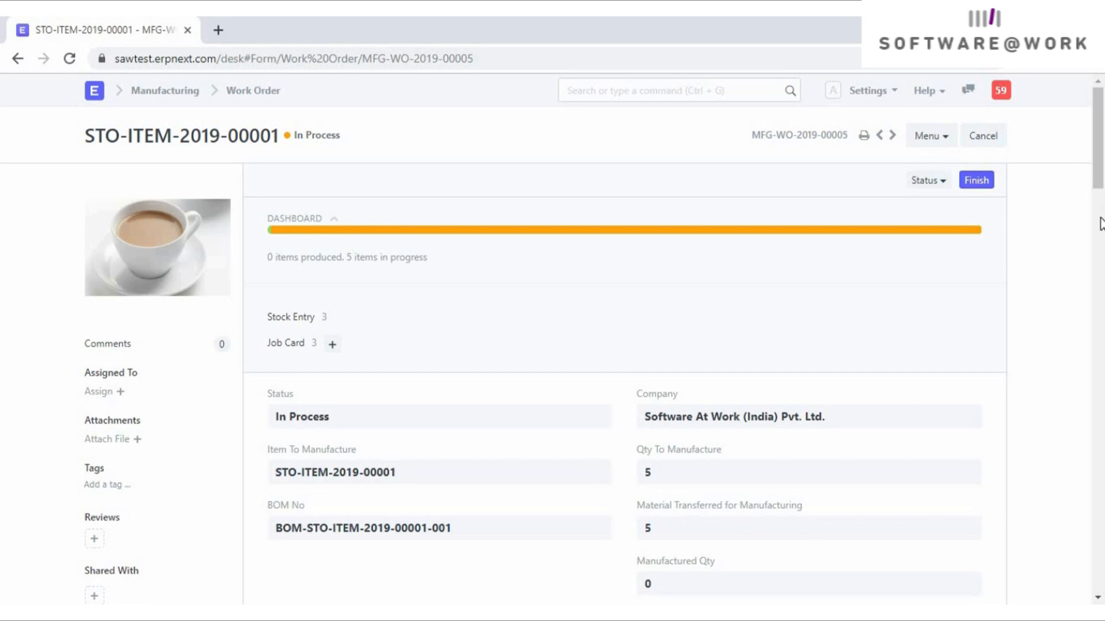
# - Review the work order's required items, operations and costs, and finish it by creating a Manufacture stock entry for quantity 5
pyautogui.click(1101, 224)
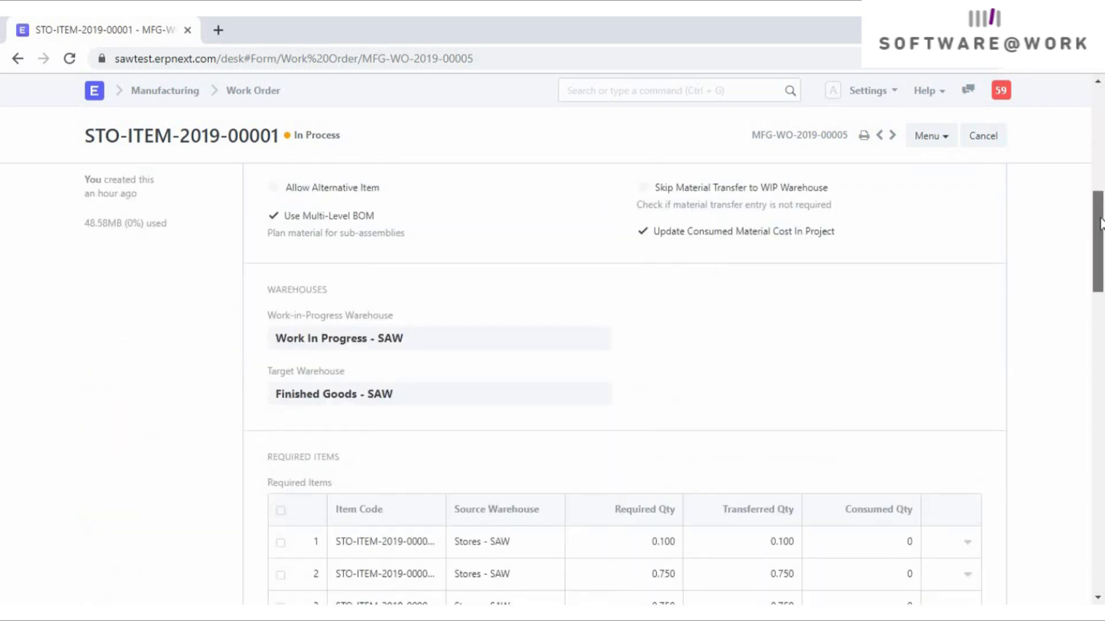
pyautogui.moveTo(1101, 224); pyautogui.dragTo(1101, 275)
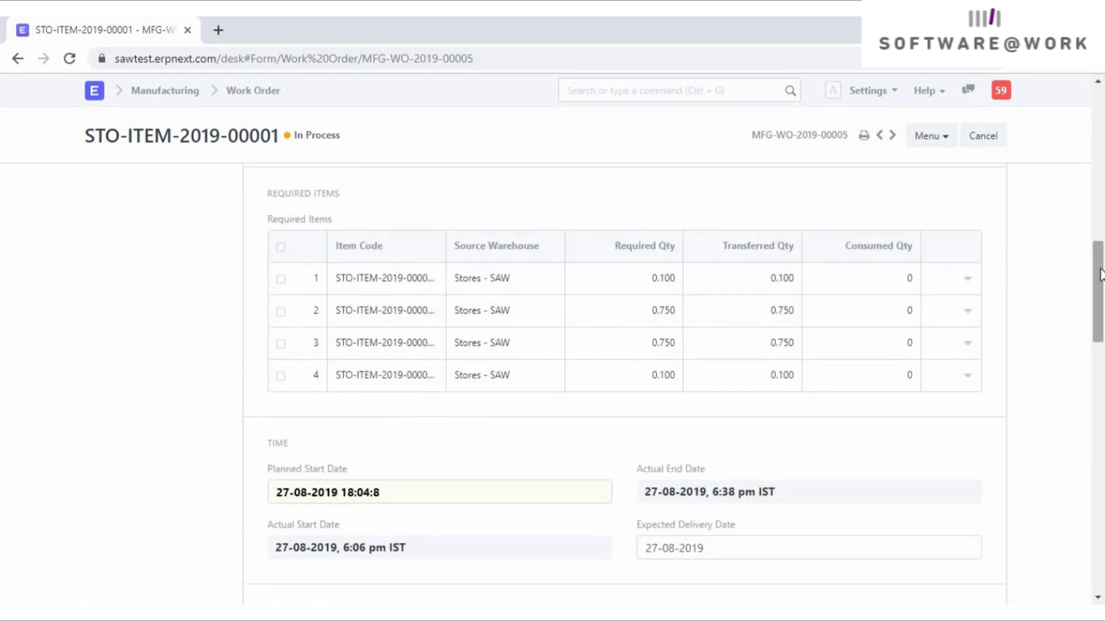
pyautogui.scroll(-9, 1100, 328)
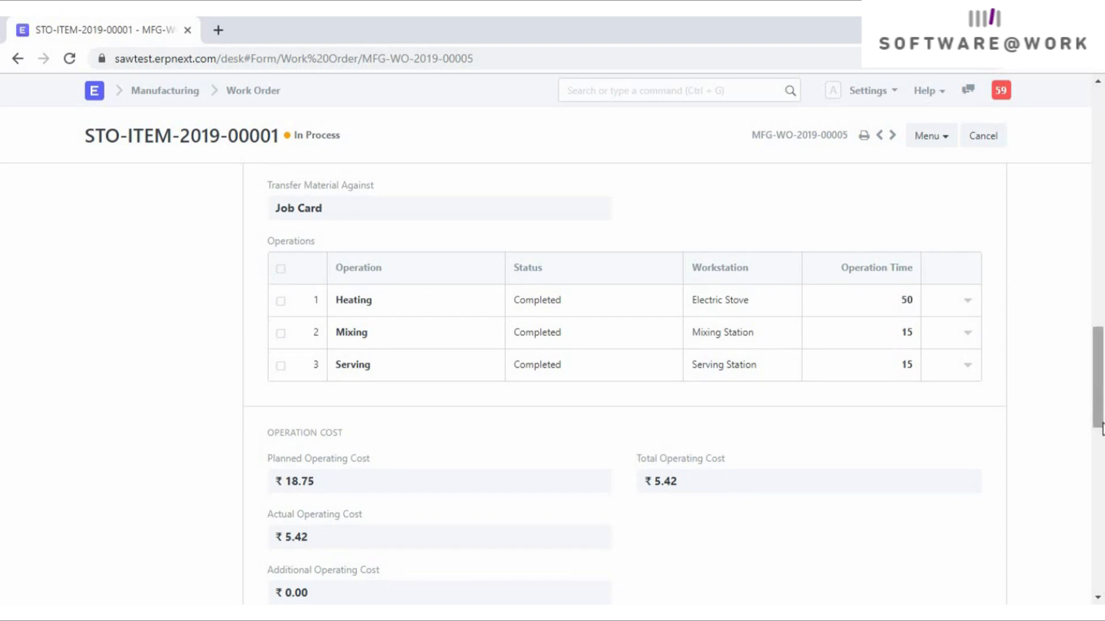
pyautogui.scroll(-10, 1100, 396)
pyautogui.moveTo(1102, 403); pyautogui.dragTo(1100, 144)
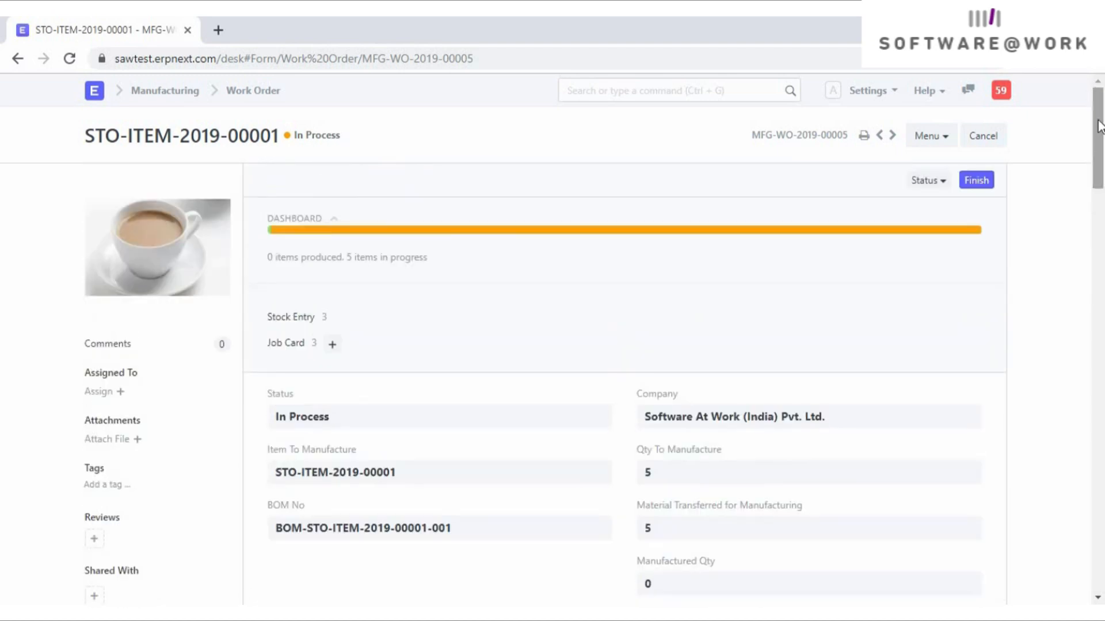
pyautogui.click(972, 183)
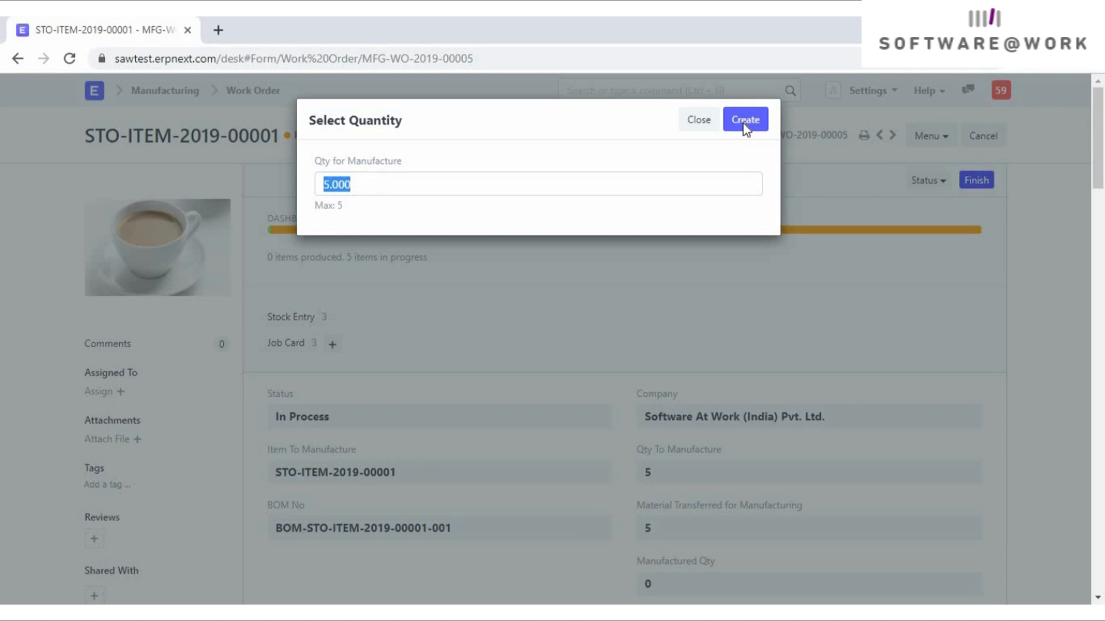
pyautogui.click(744, 124)
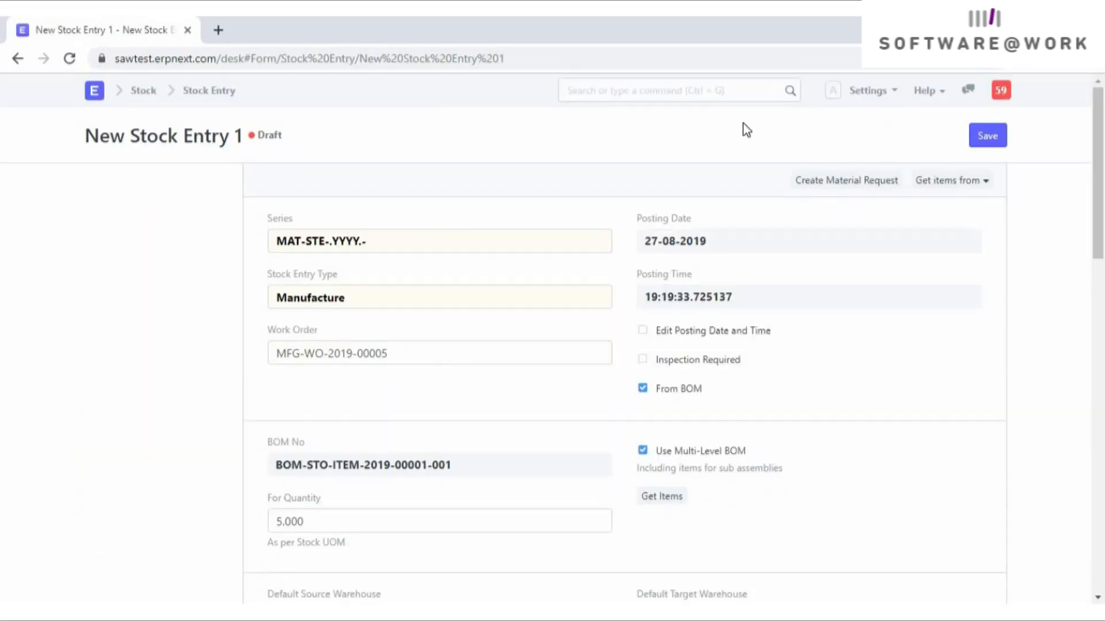
# - Check the source and target warehouses of the Manufacture stock entry's items, and save and submit the entry
pyautogui.moveTo(1099, 225); pyautogui.dragTo(1102, 371)
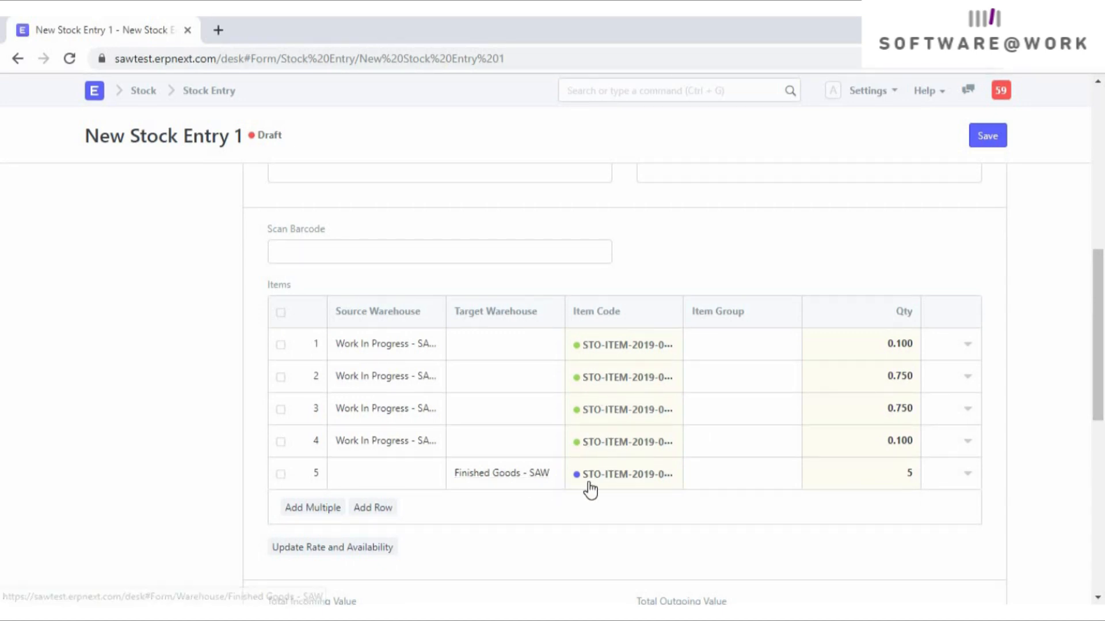
pyautogui.moveTo(1100, 387); pyautogui.dragTo(1100, 201)
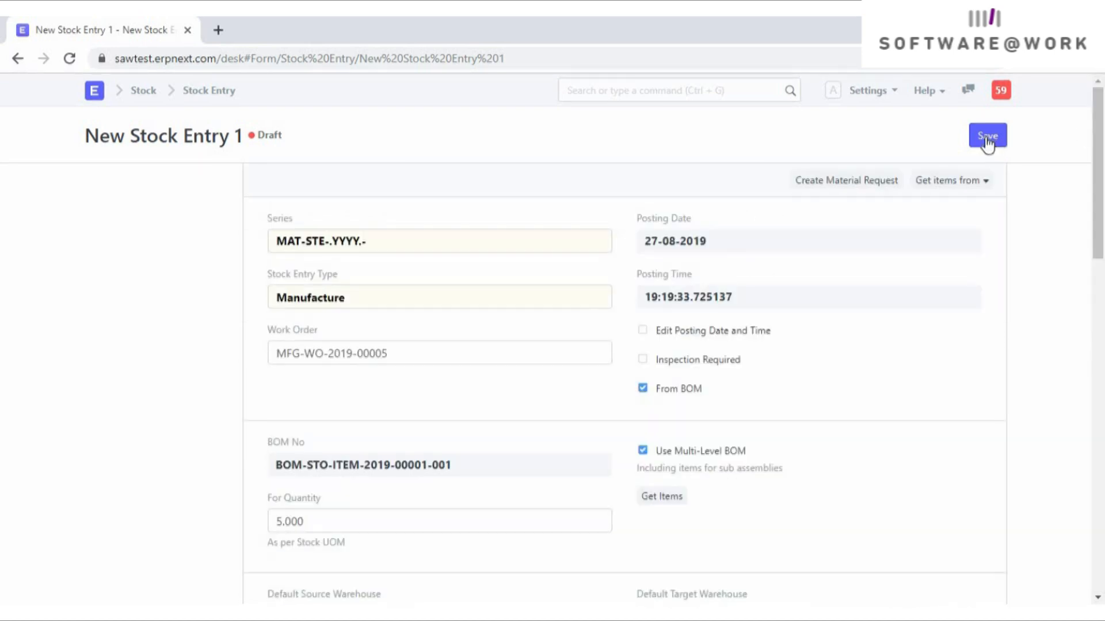
pyautogui.click(989, 141)
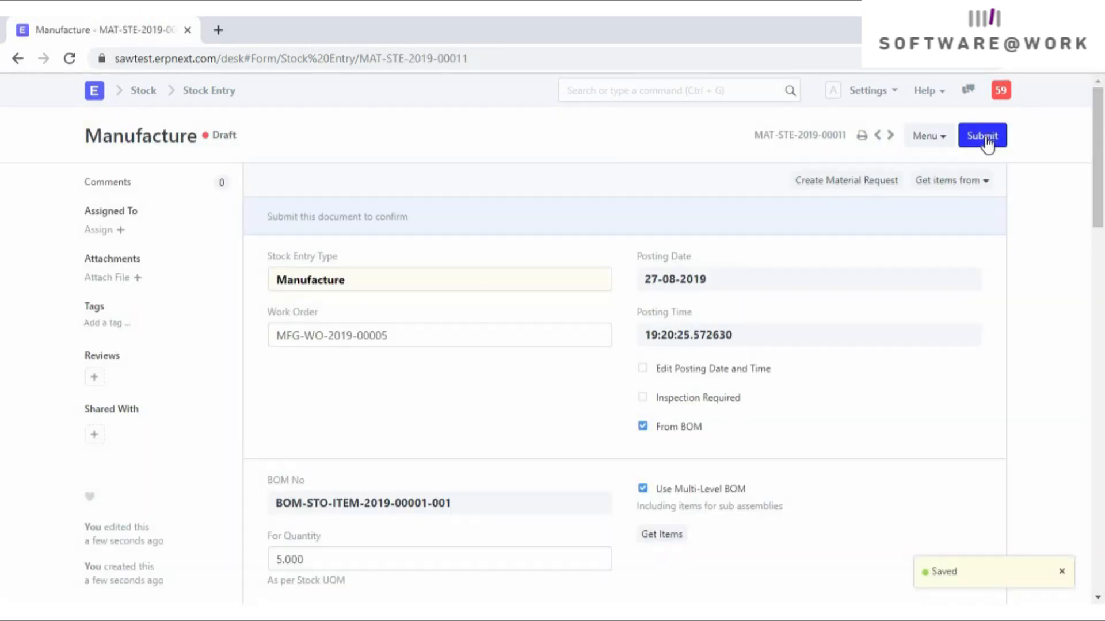
pyautogui.click(988, 144)
pyautogui.click(757, 123)
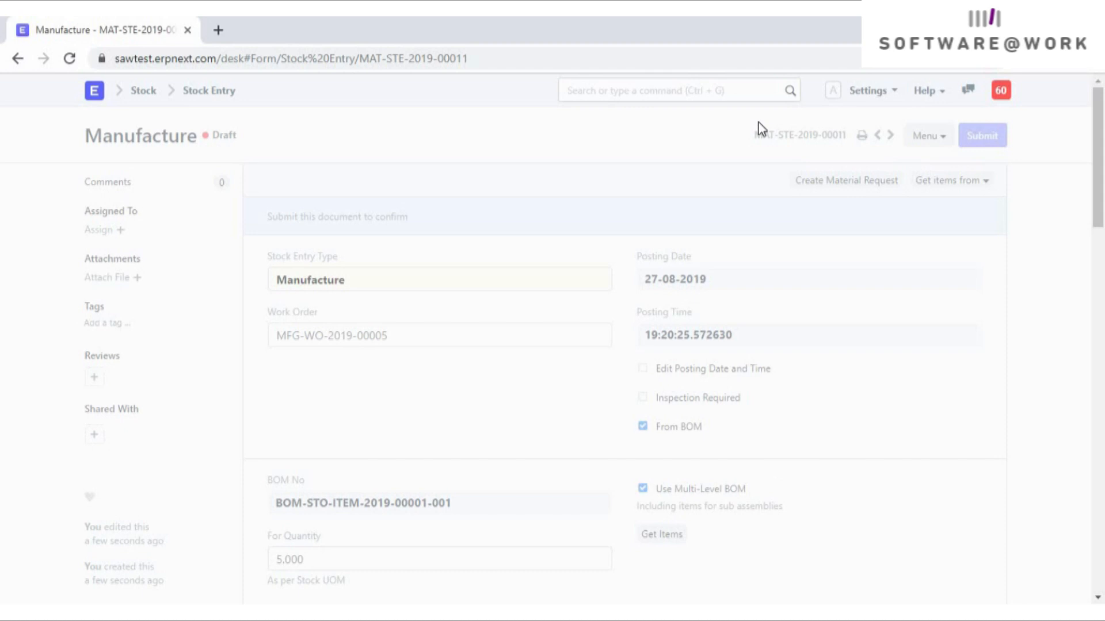
# - Open the Tea item from the Stock module and check its actual and reserved quantities in the Finished Goods - SAW warehouse
pyautogui.click(142, 91)
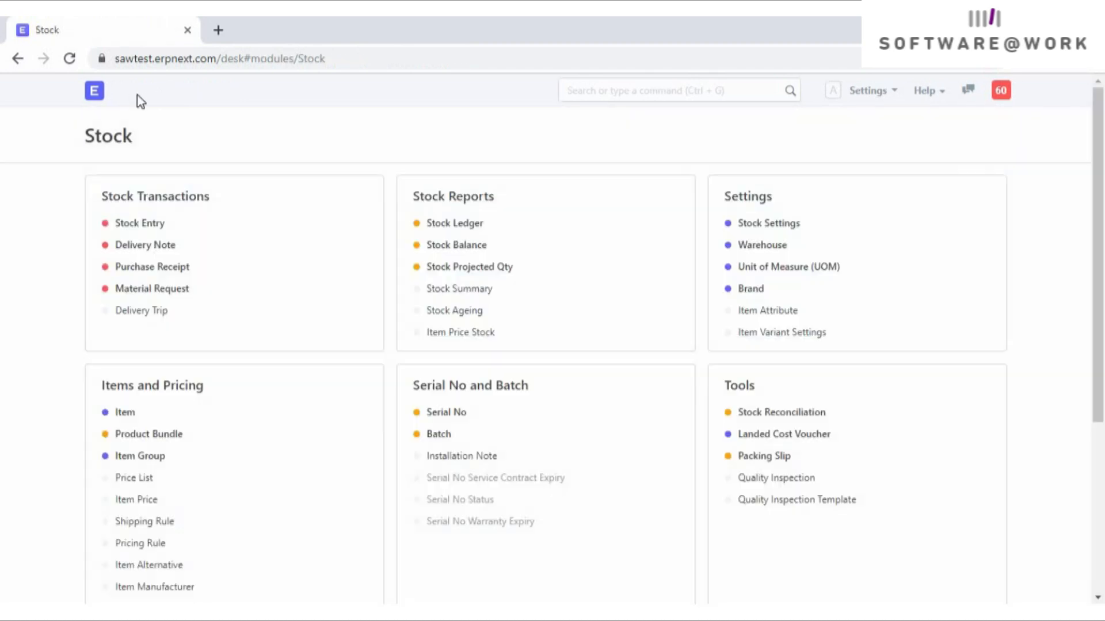
pyautogui.click(123, 414)
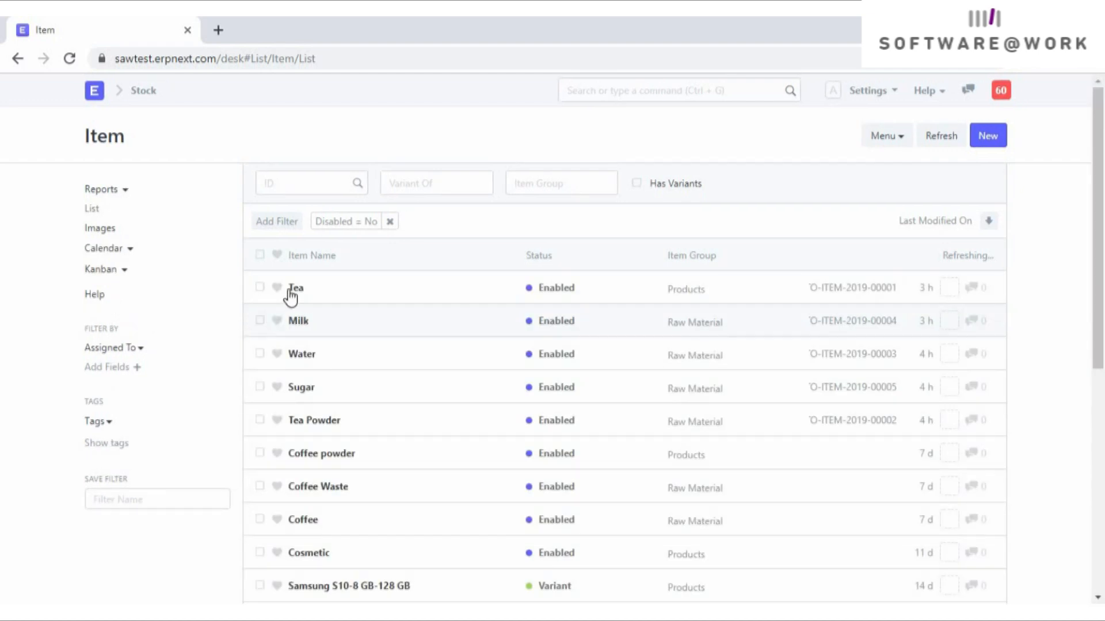
pyautogui.click(295, 290)
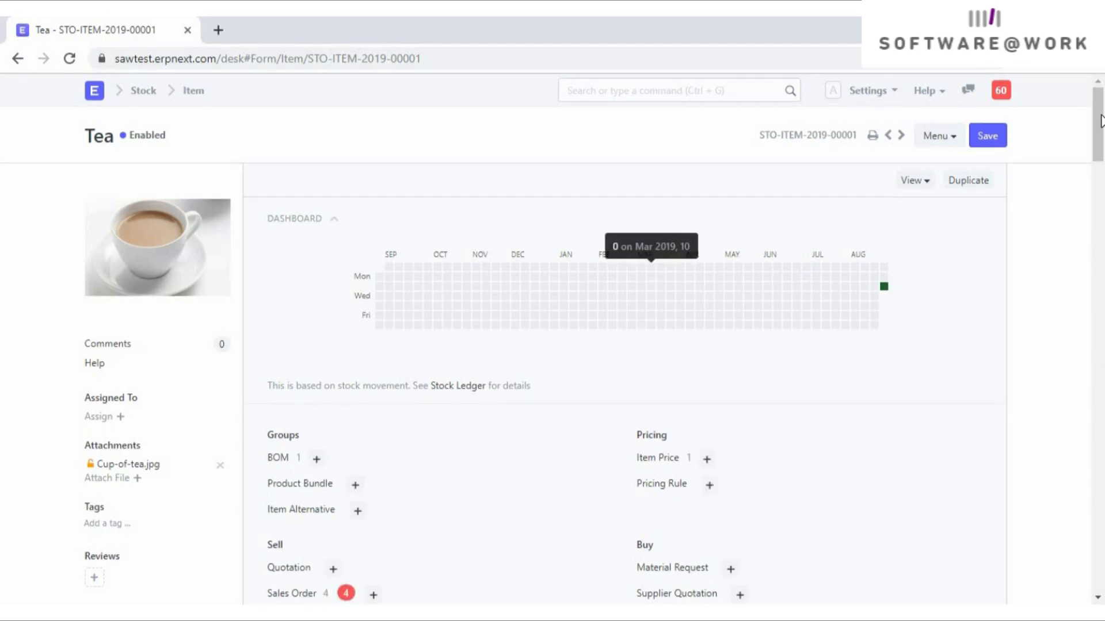
pyautogui.moveTo(1101, 116); pyautogui.dragTo(1103, 198)
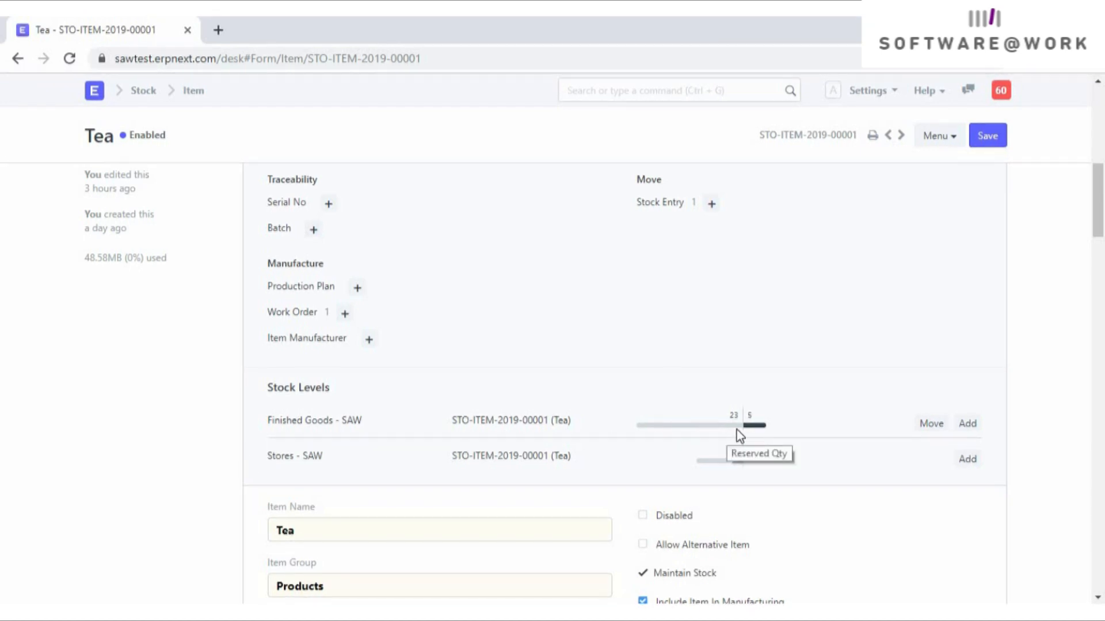
pyautogui.moveTo(758, 430)
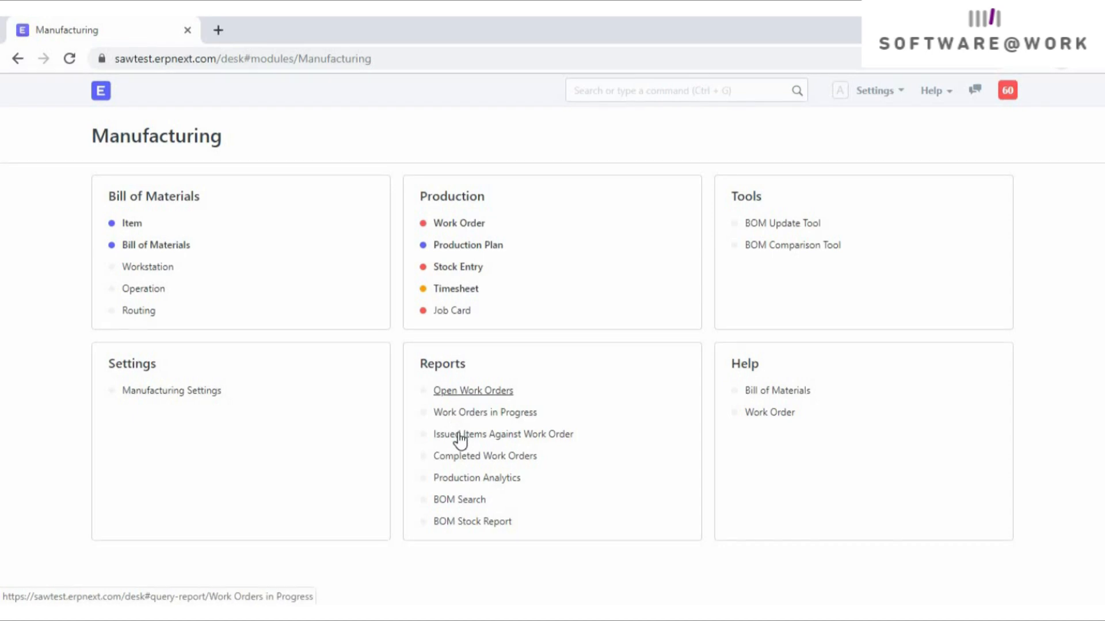
# - Open the Production Analytics report and examine the work order figures for Aug 2019 in its chart
pyautogui.click(459, 483)
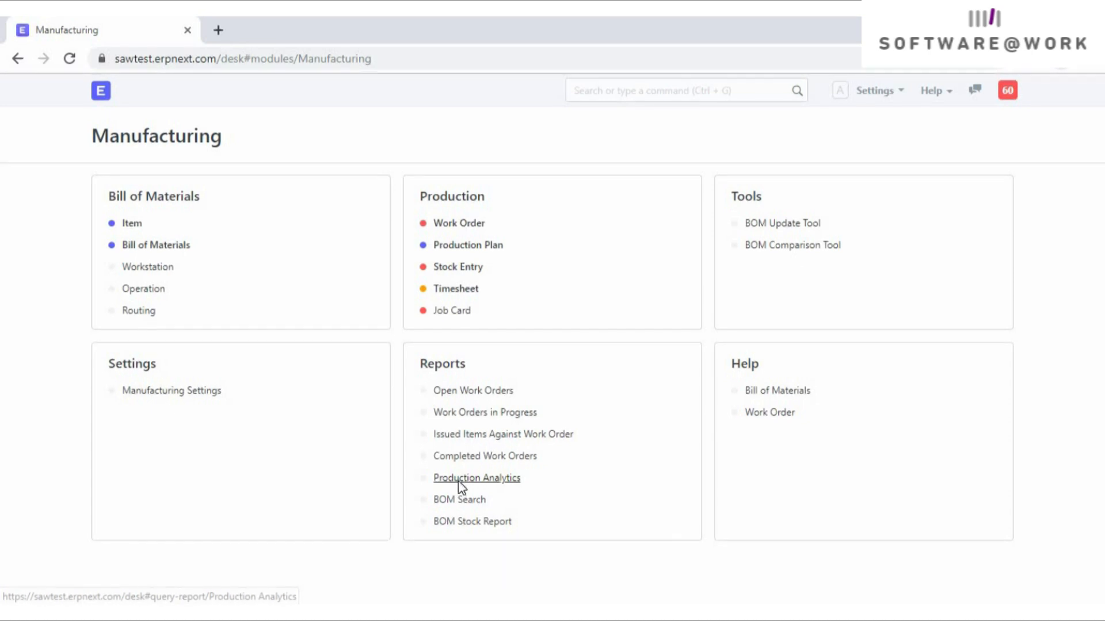
pyautogui.moveTo(449, 270)
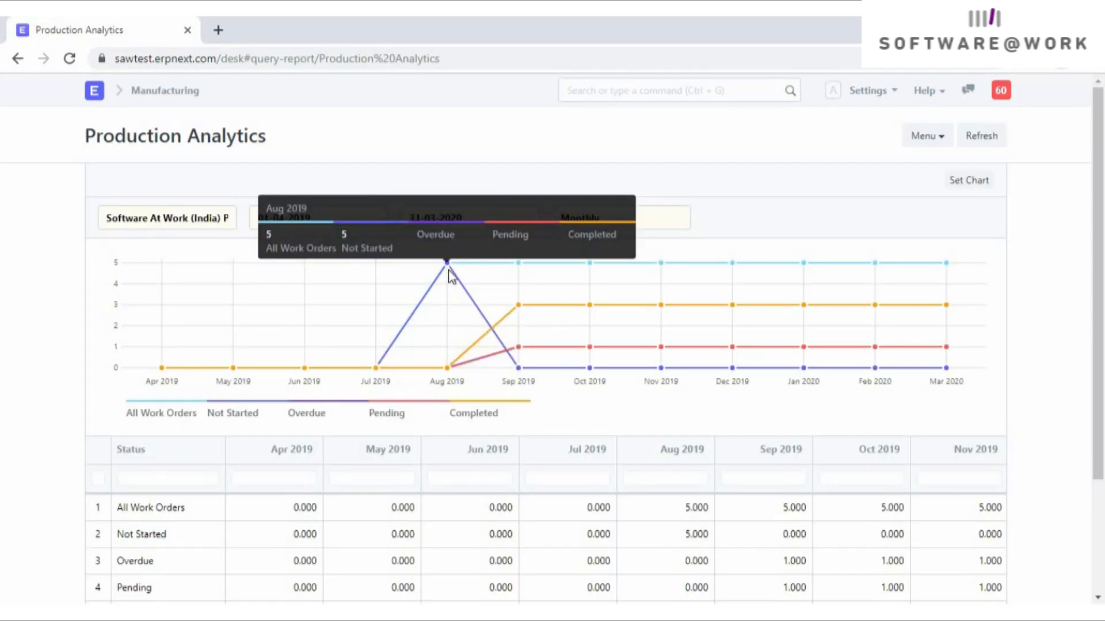